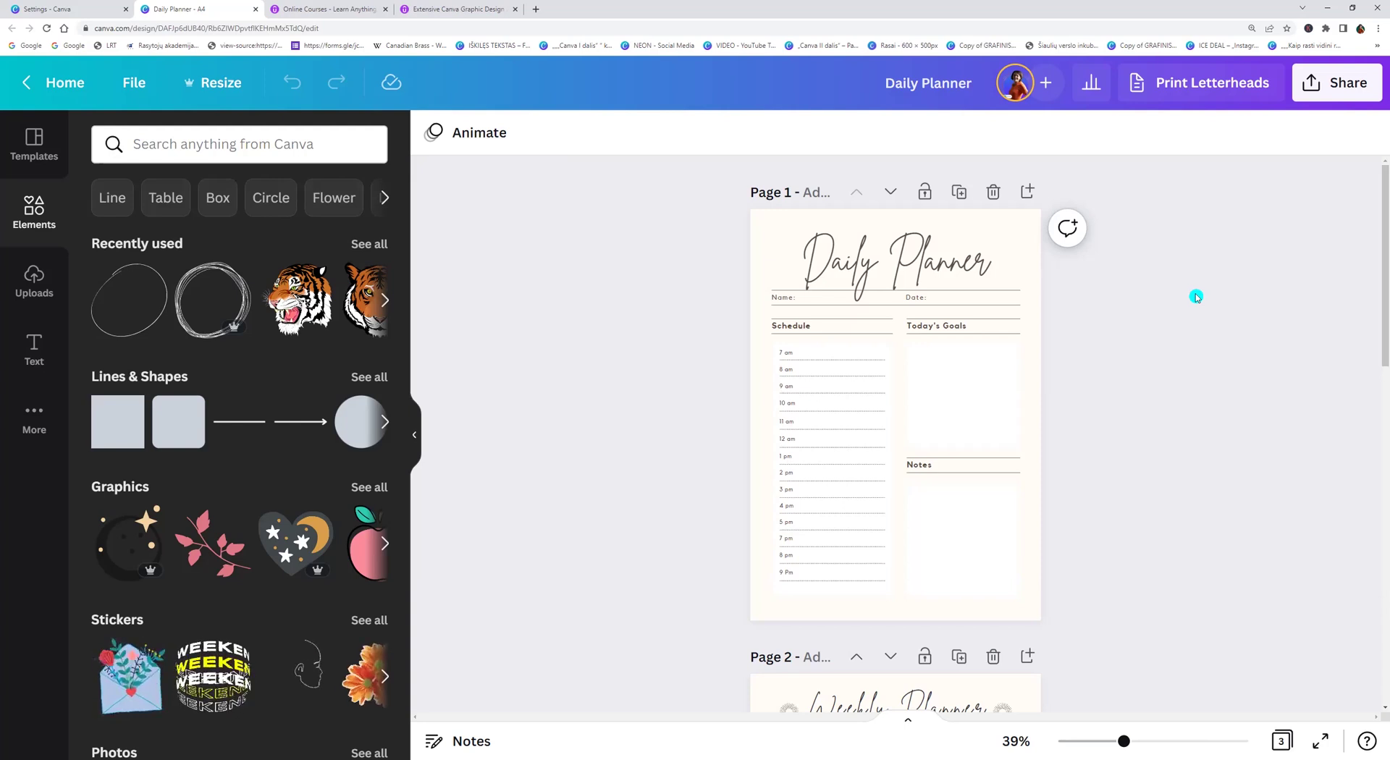
# Download all 3 Daily Planner pages as PDF Standard with Flatten PDF ticked.
pyautogui.click(1334, 88)
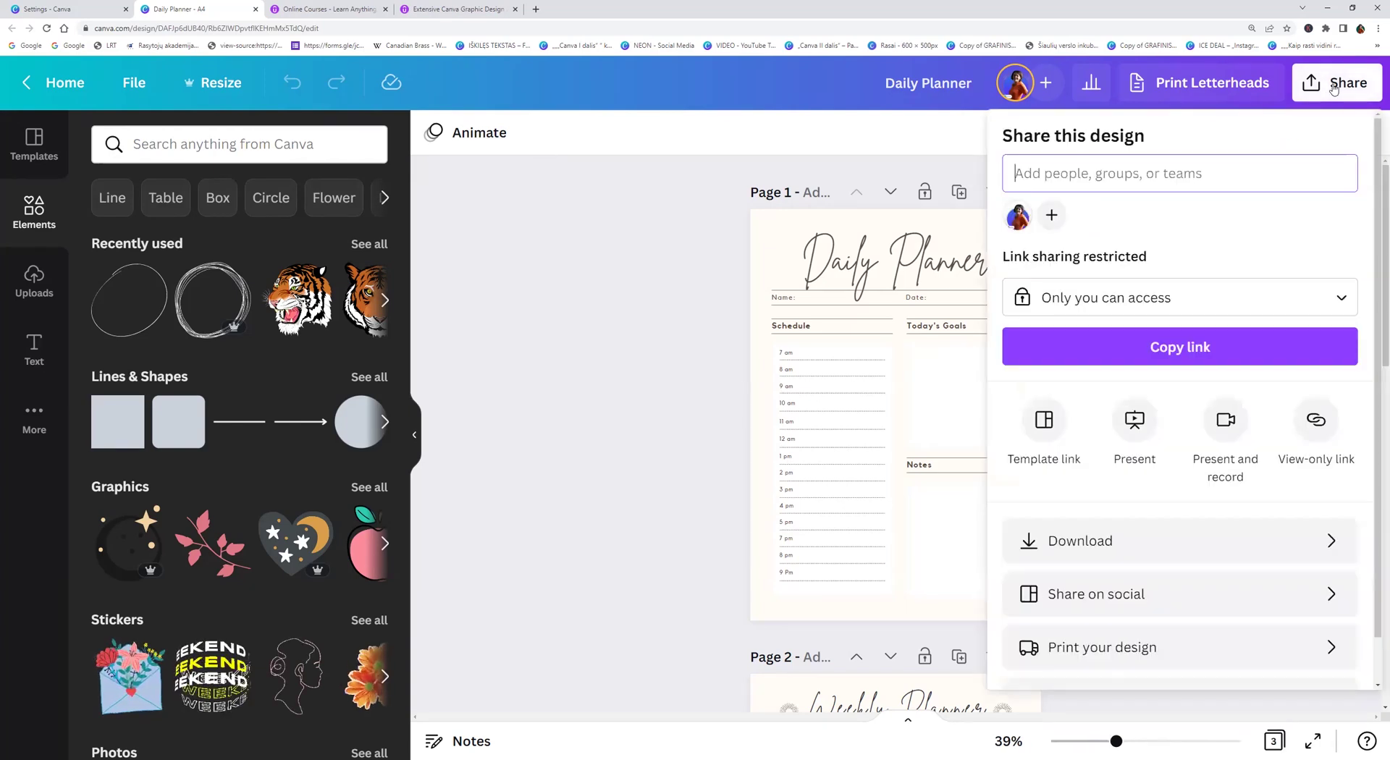
pyautogui.click(1059, 543)
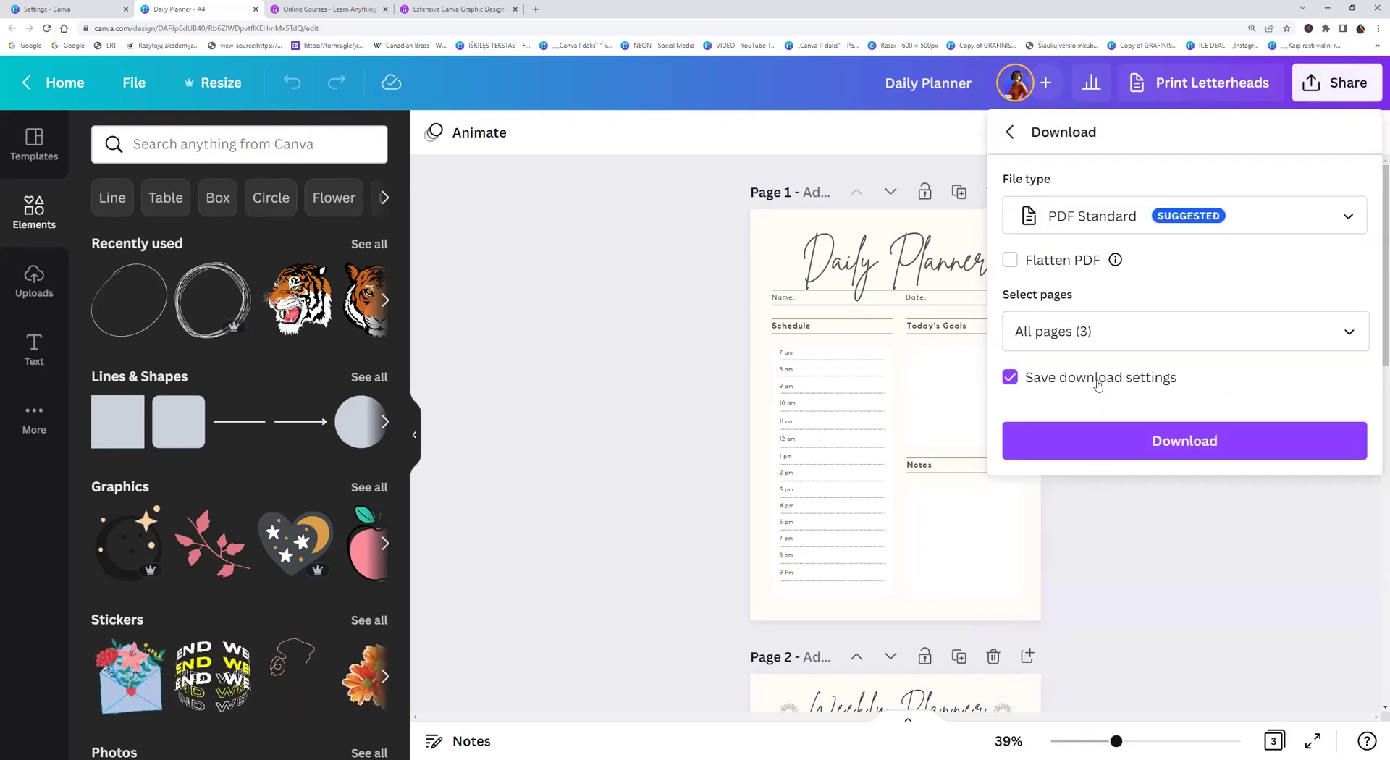
pyautogui.click(1075, 220)
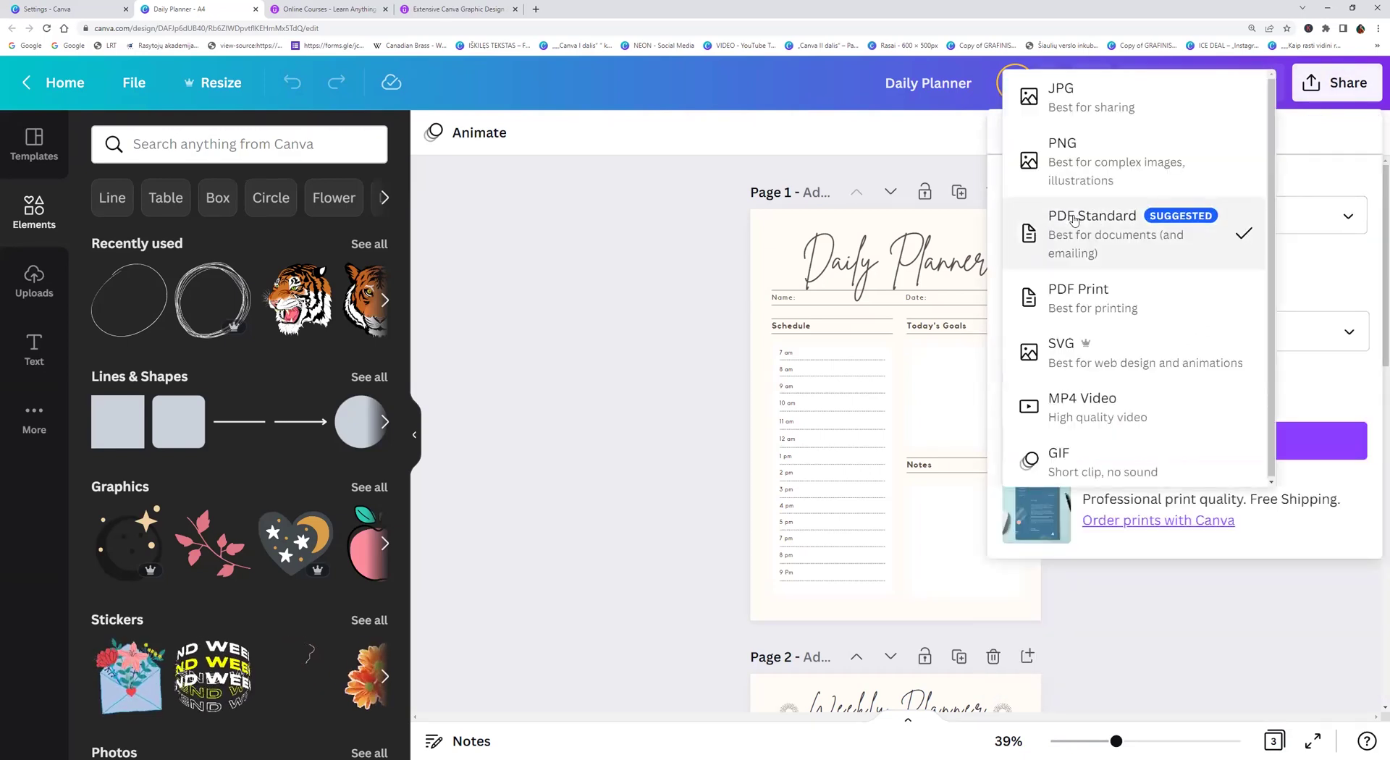
pyautogui.click(1077, 224)
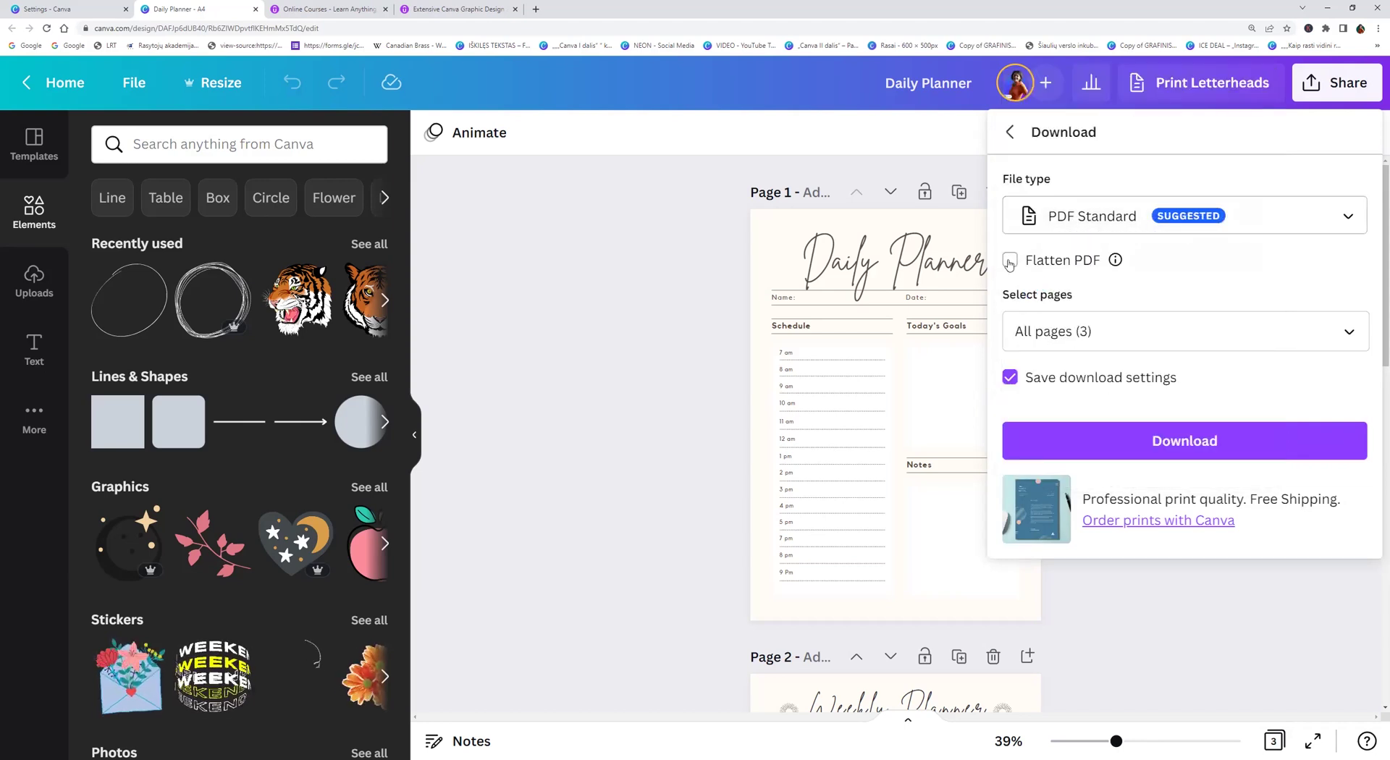
pyautogui.click(1009, 262)
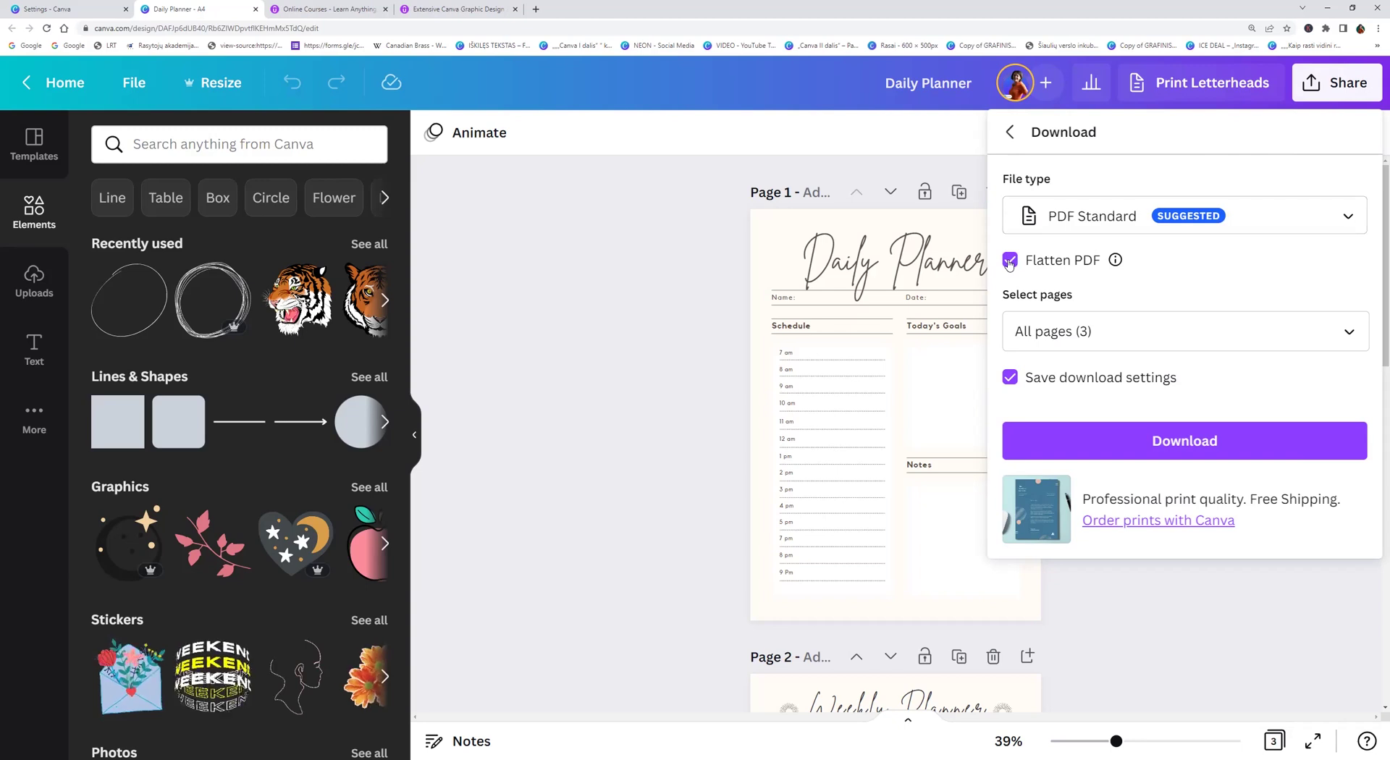
pyautogui.click(1348, 337)
pyautogui.click(1330, 334)
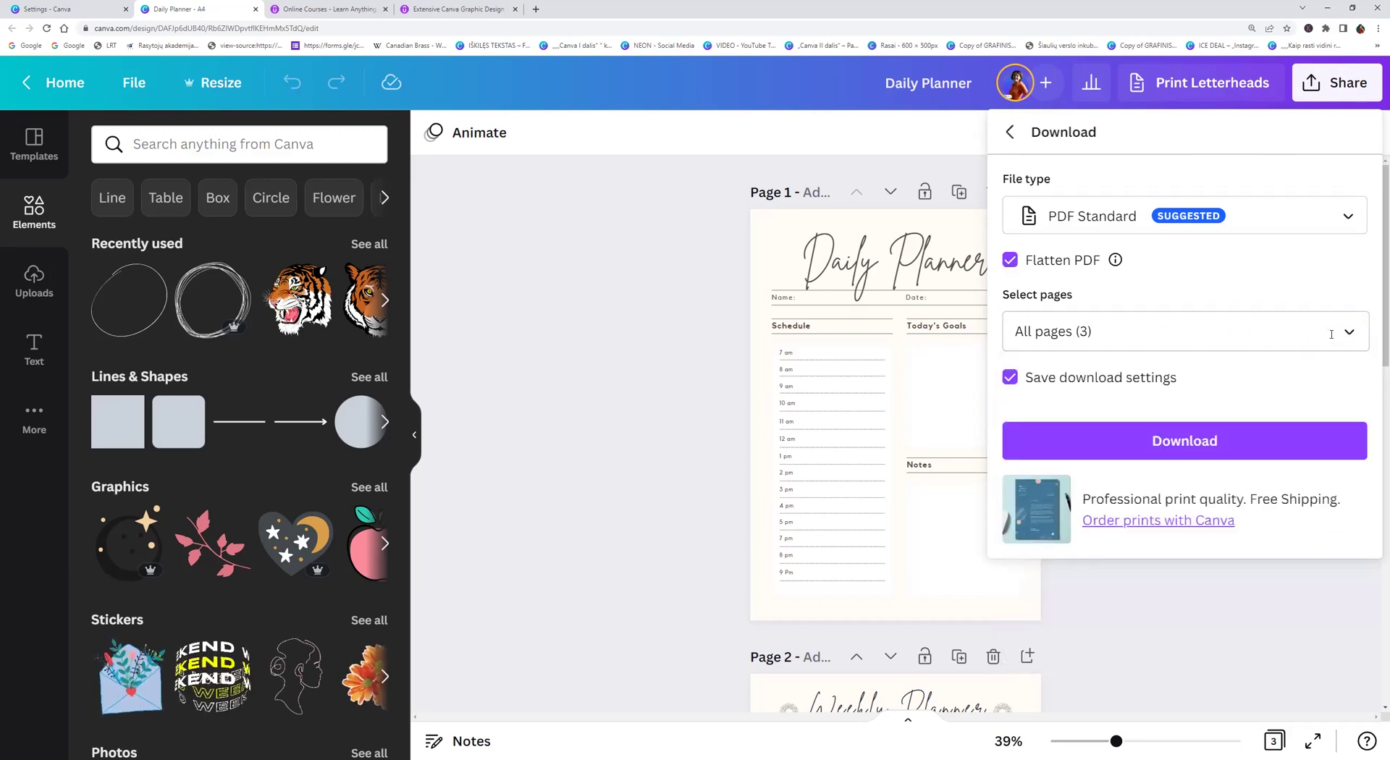
pyautogui.click(1176, 445)
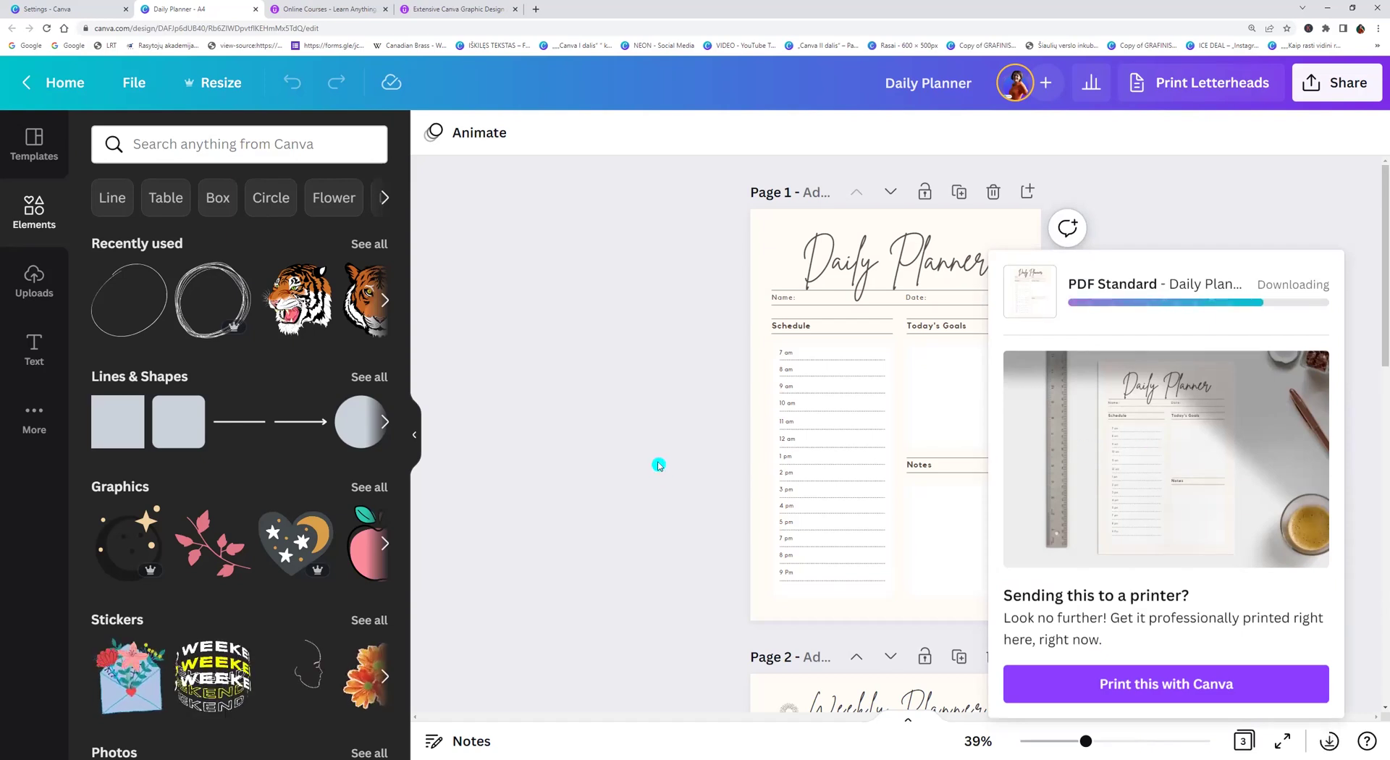
# Download all pages again as PDF Standard with Flatten PDF unticked, giving Daily Planner (2).pdf.
pyautogui.click(1338, 93)
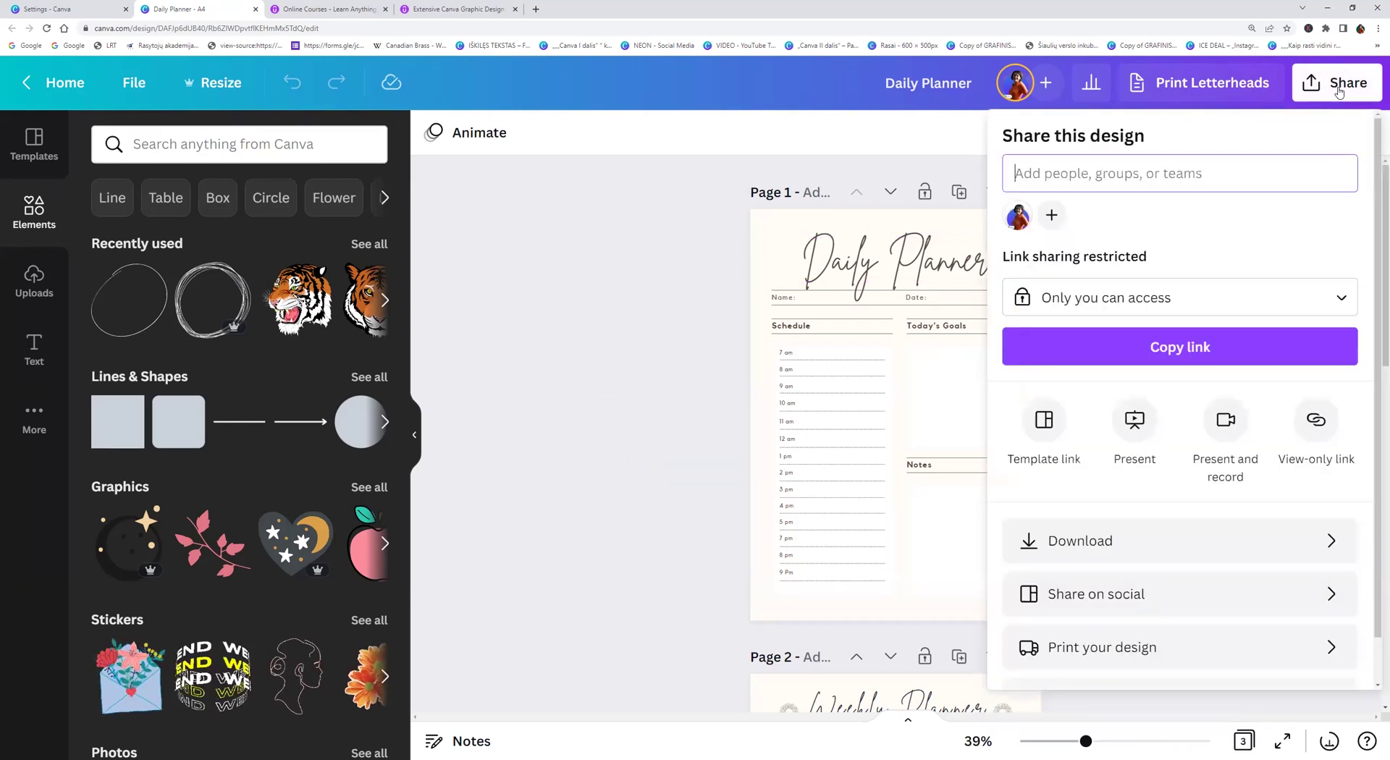
pyautogui.click(1079, 542)
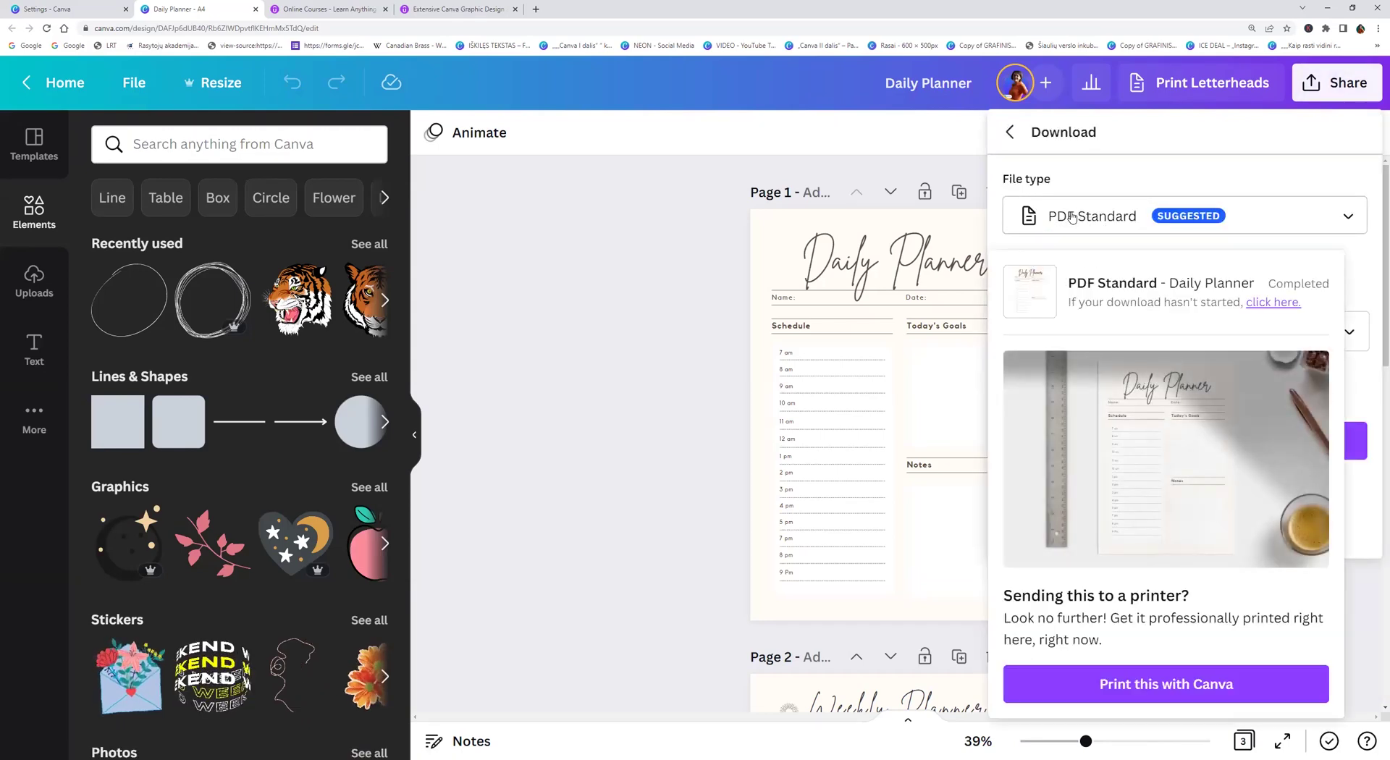
pyautogui.click(1093, 221)
pyautogui.click(1094, 226)
pyautogui.click(1011, 261)
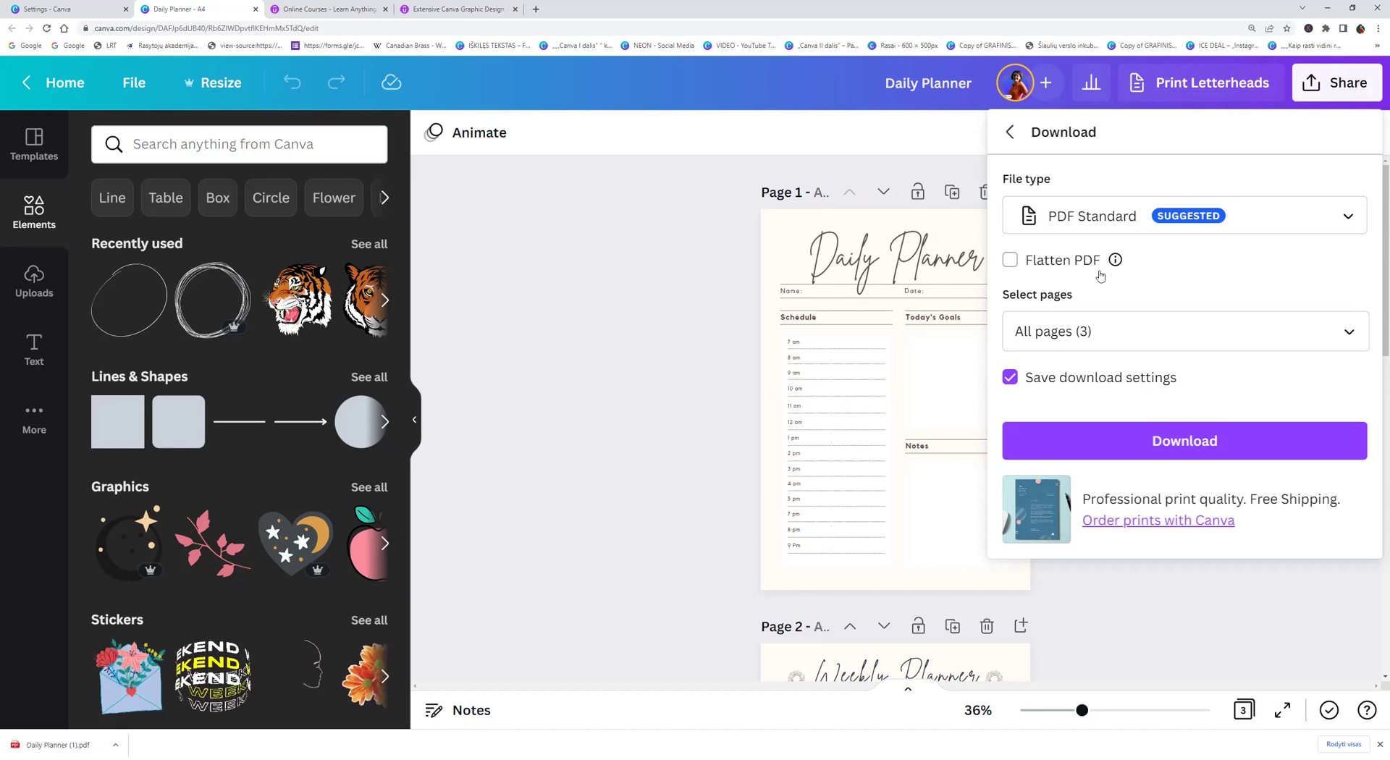
pyautogui.click(1135, 442)
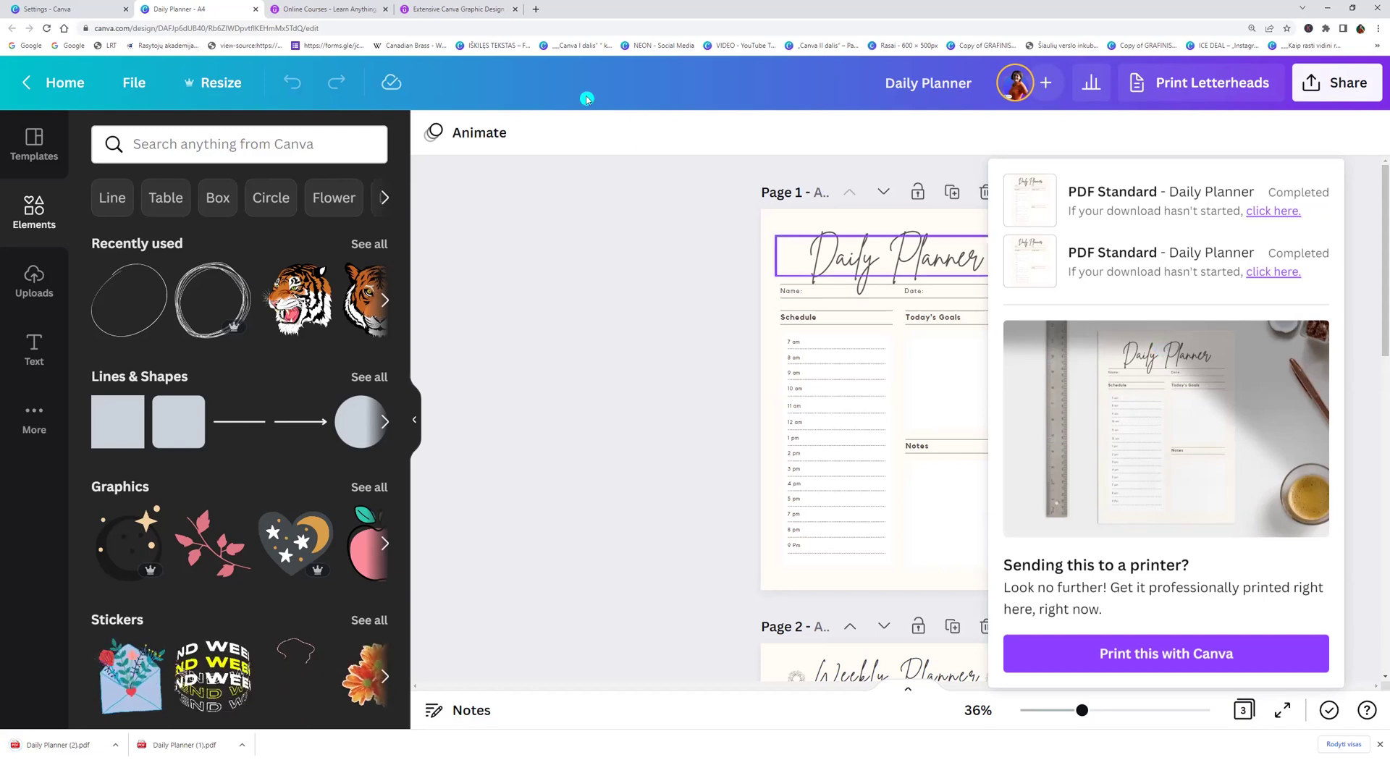
# From the Canva home page, upload Daily Planner (2).pdf from the downloads folder as a new design.
pyautogui.click(108, 9)
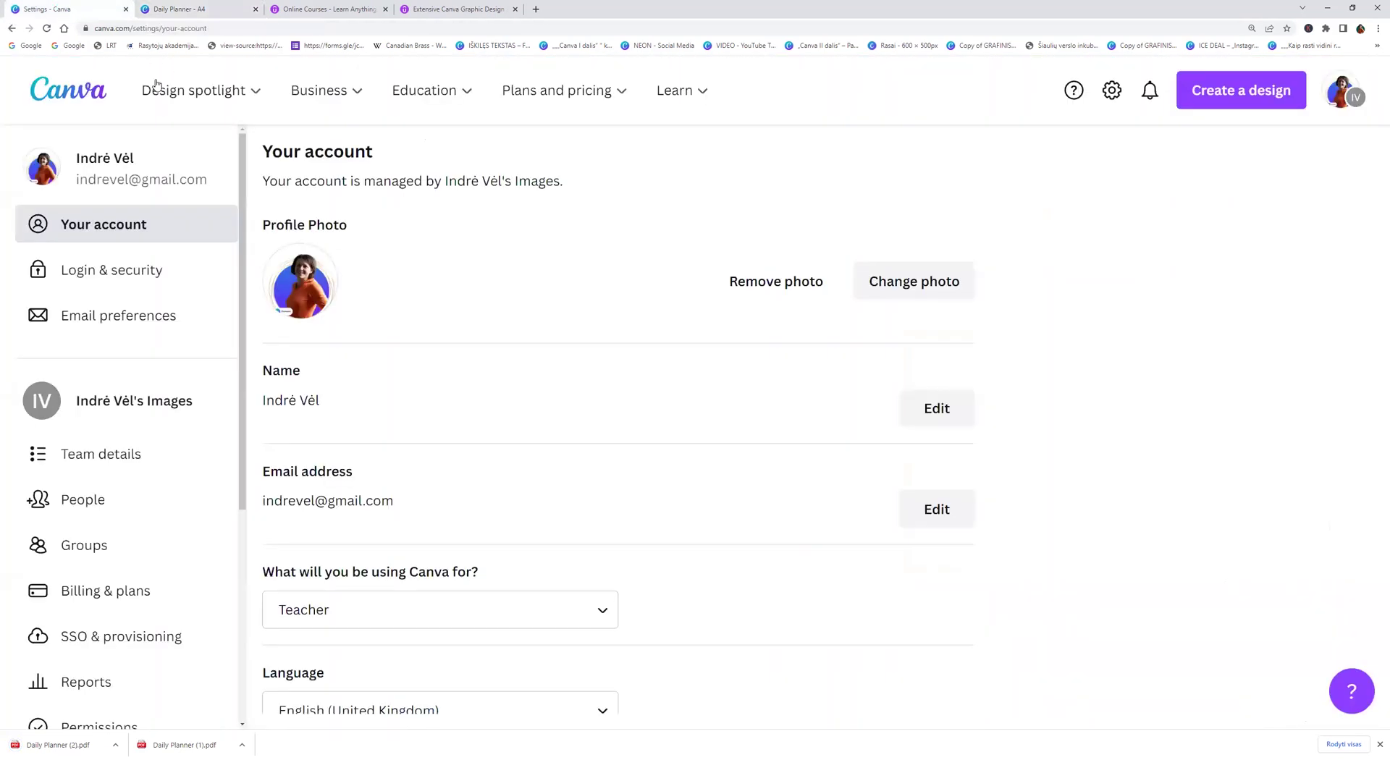
pyautogui.click(87, 100)
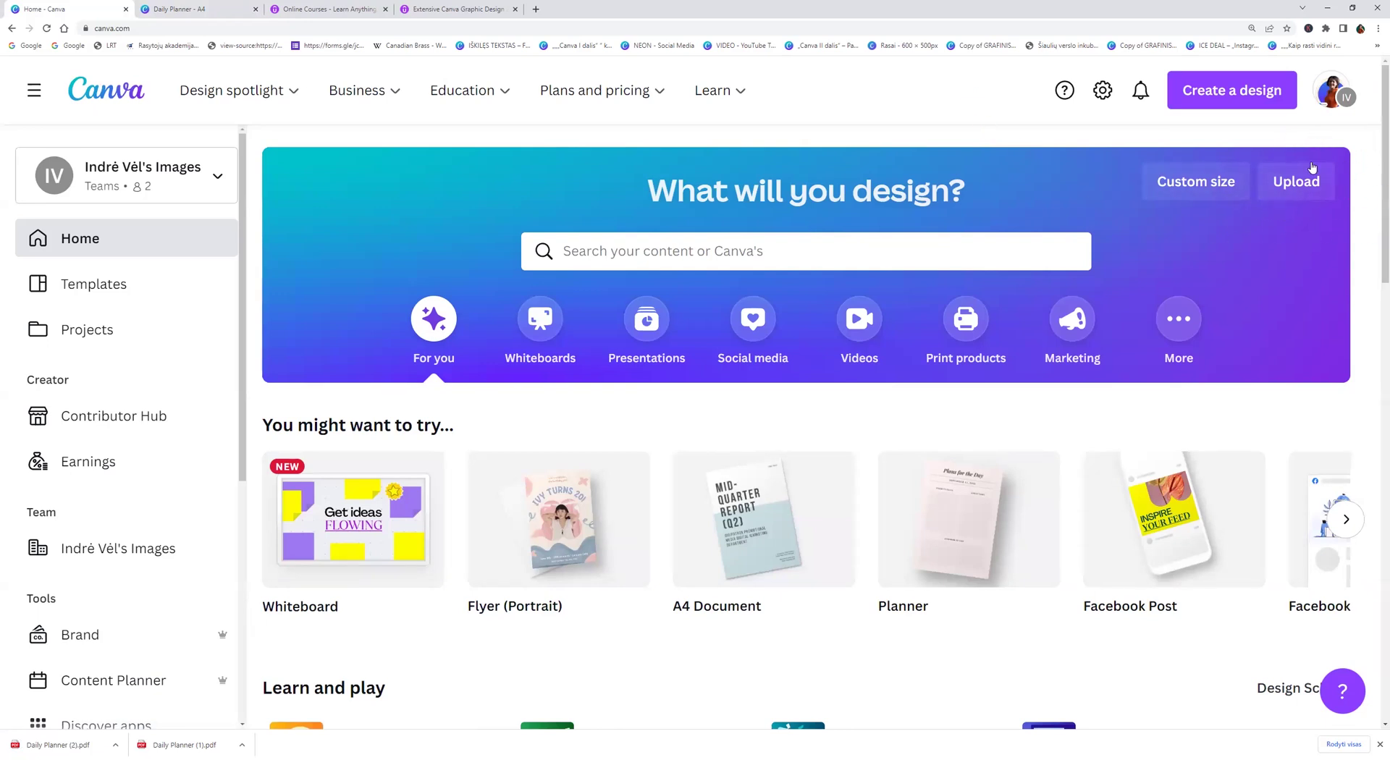
pyautogui.click(1292, 185)
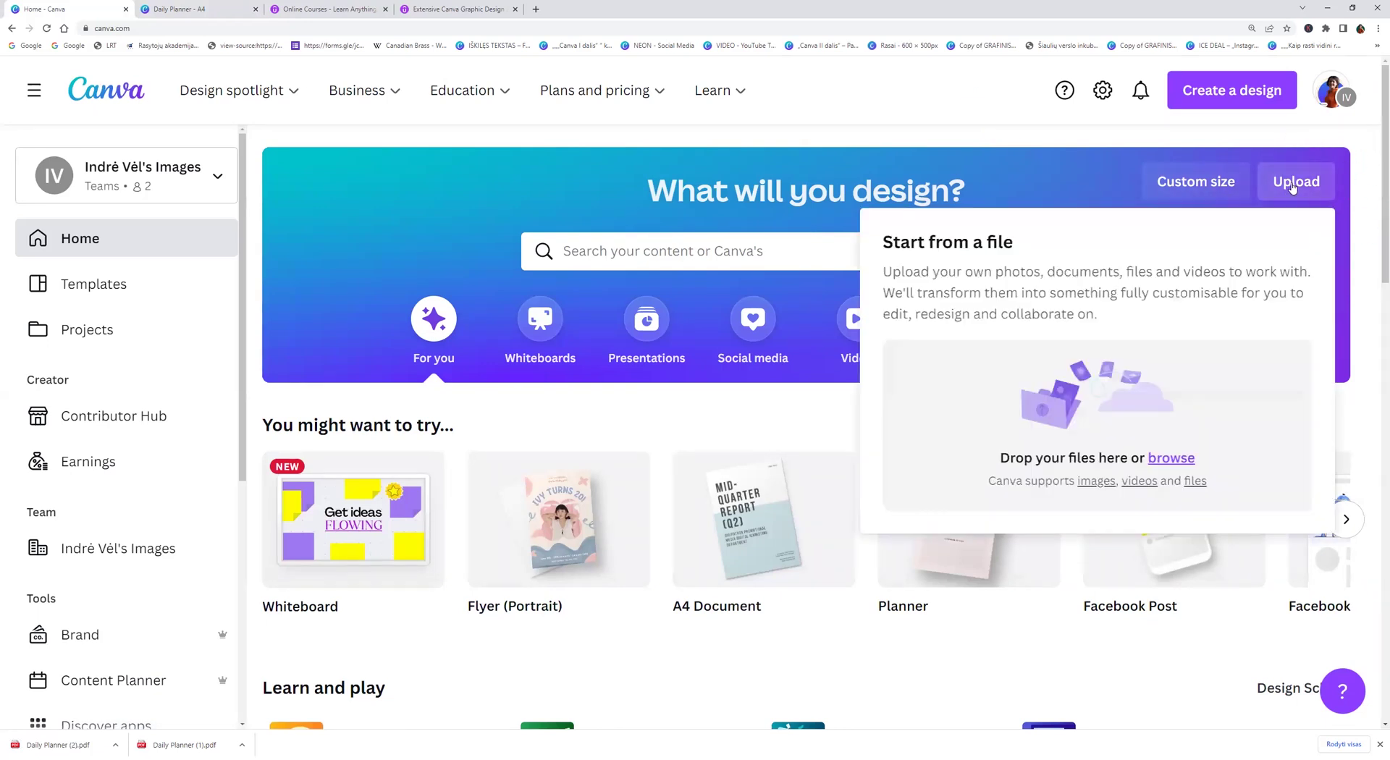
pyautogui.click(115, 745)
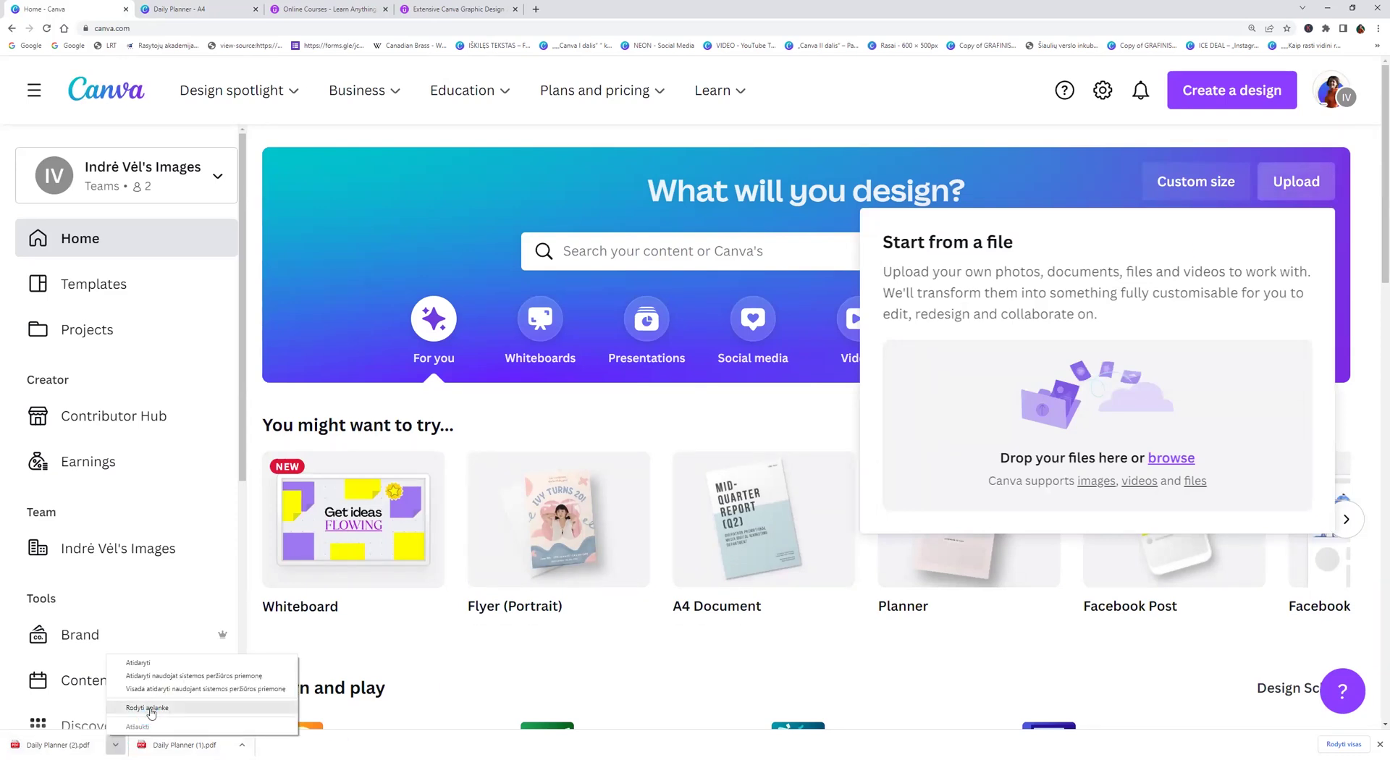
pyautogui.click(148, 708)
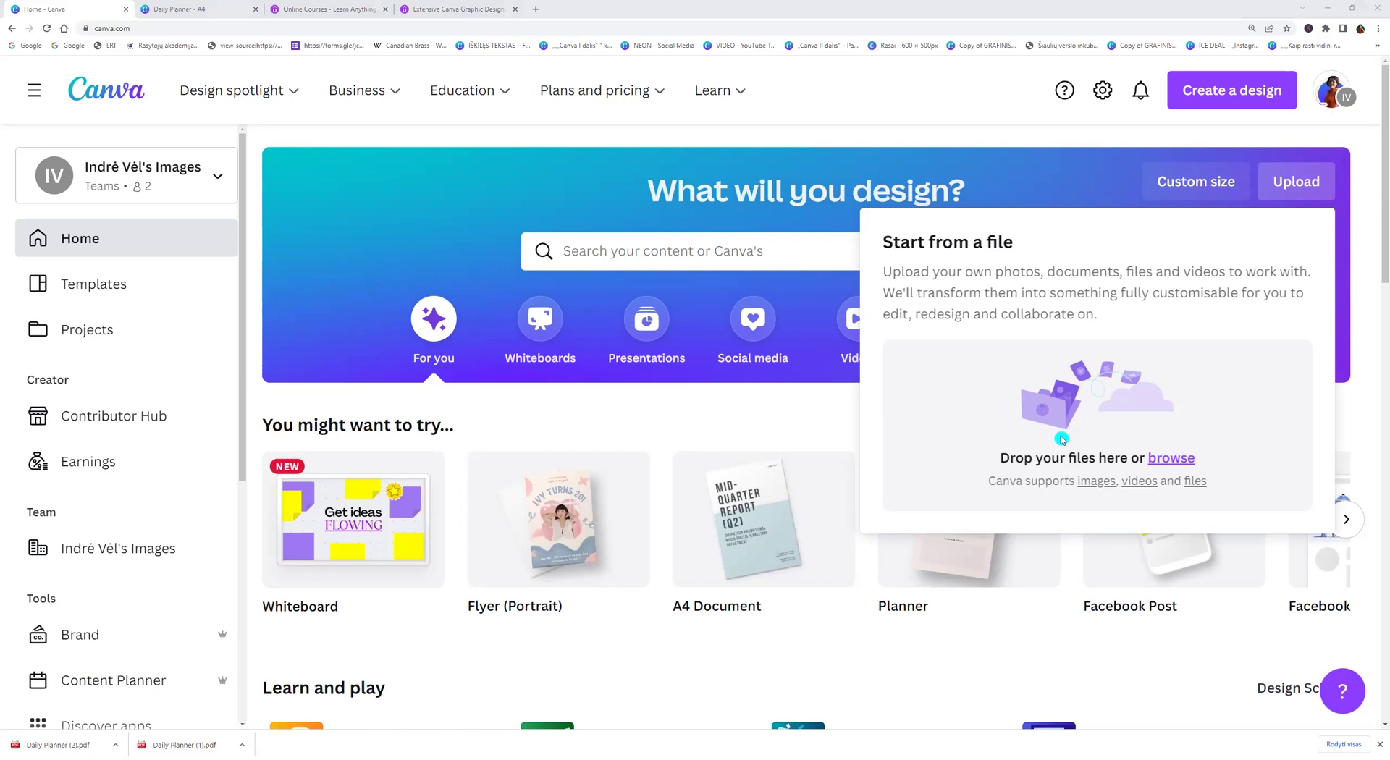
pyautogui.moveTo(1061, 438); pyautogui.dragTo(1062, 428)
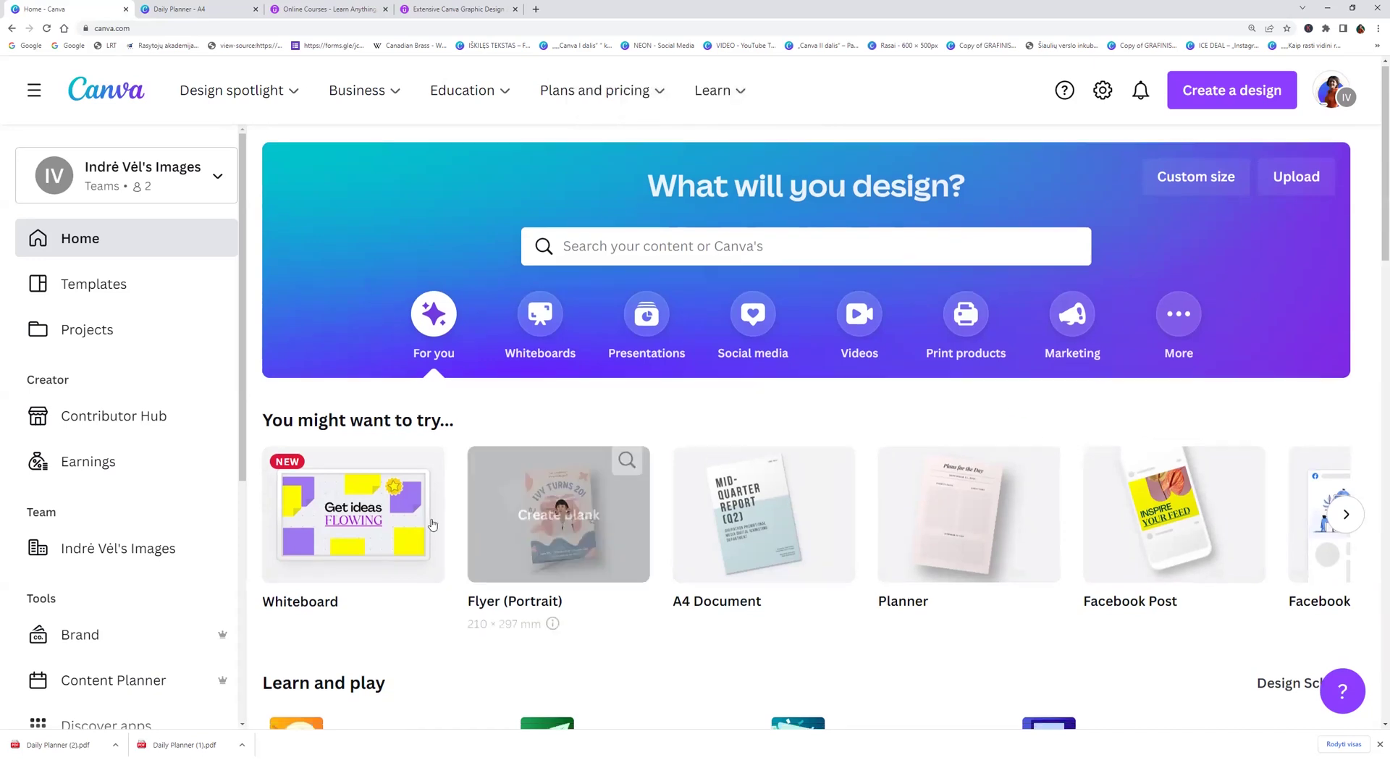
pyautogui.scroll(-8, 558, 507)
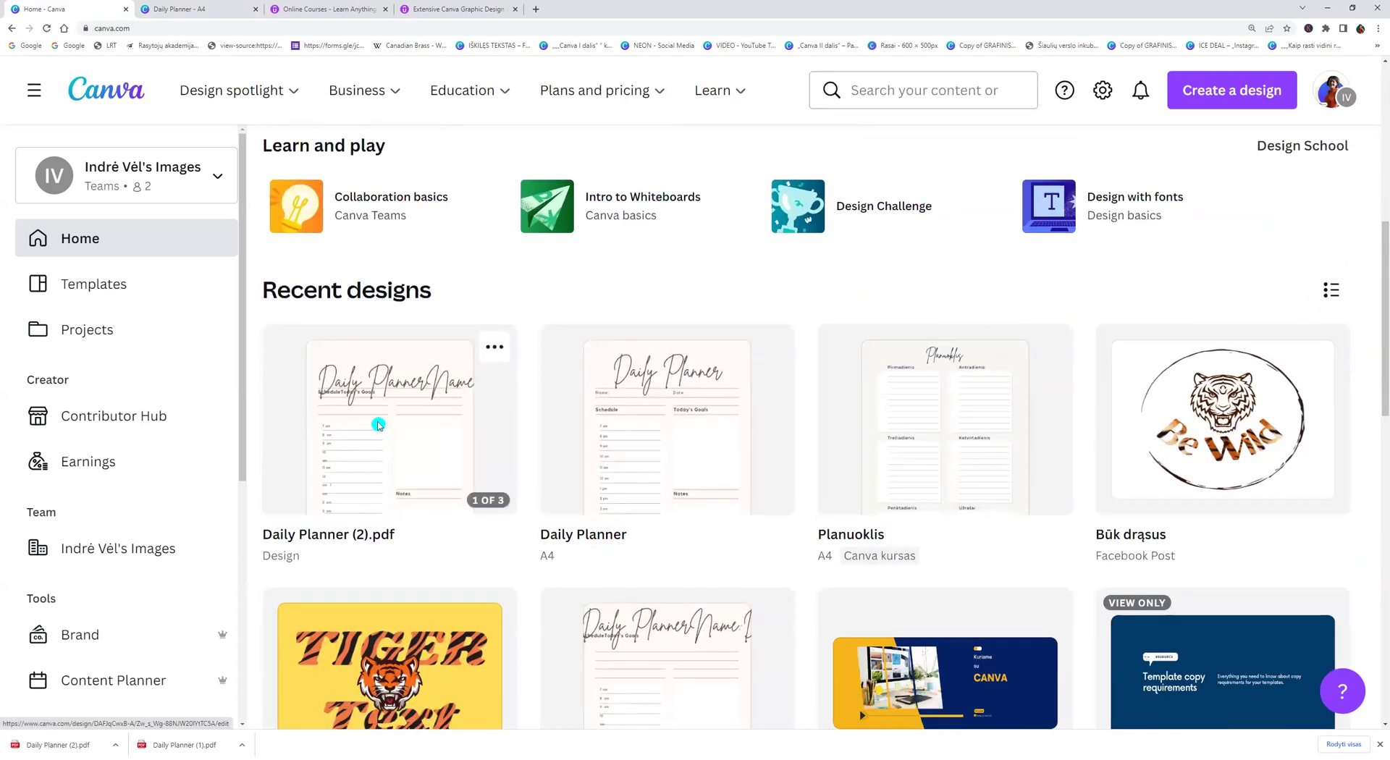
# Open the imported Daily Planner (2).pdf and retype its title text as 'Weekly'.
pyautogui.click(377, 427)
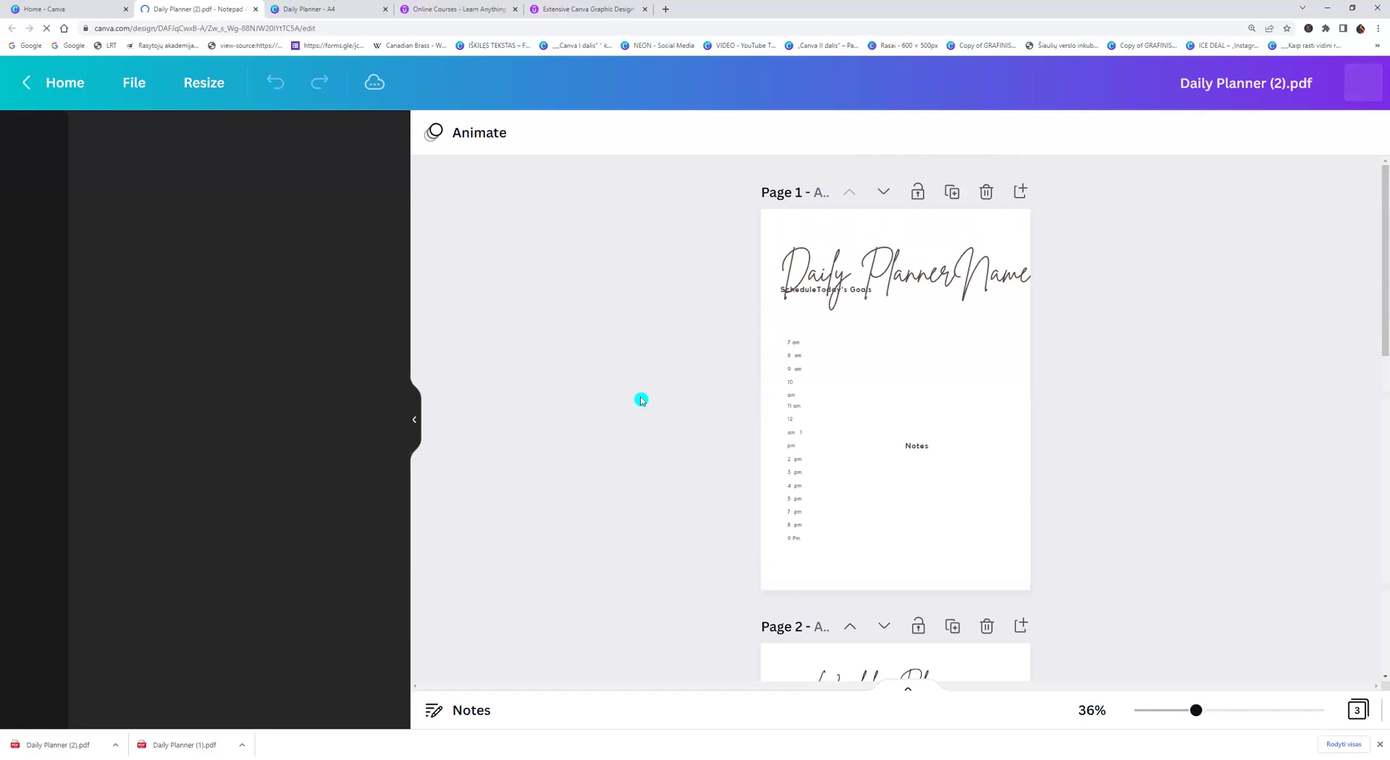
pyautogui.click(929, 265)
pyautogui.doubleClick(918, 254)
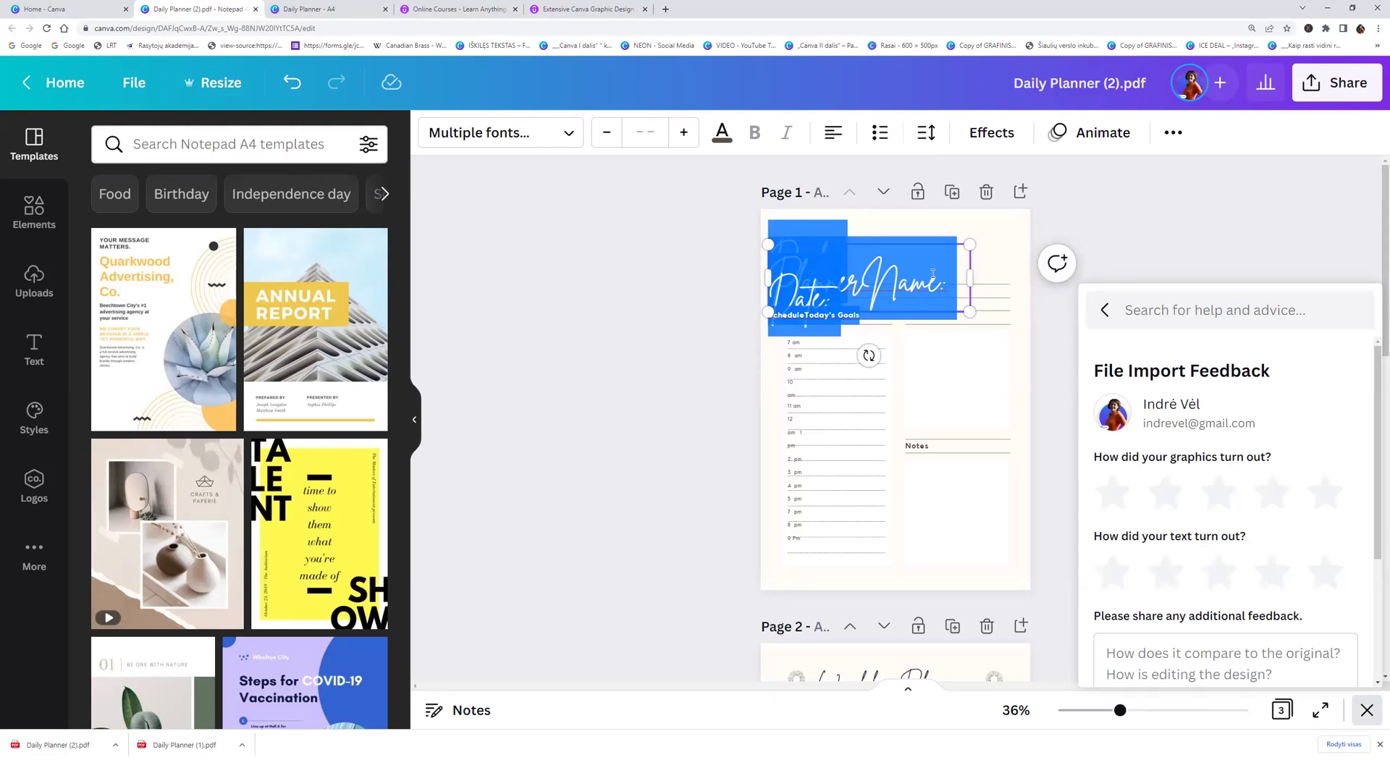
pyautogui.write('Weekly')
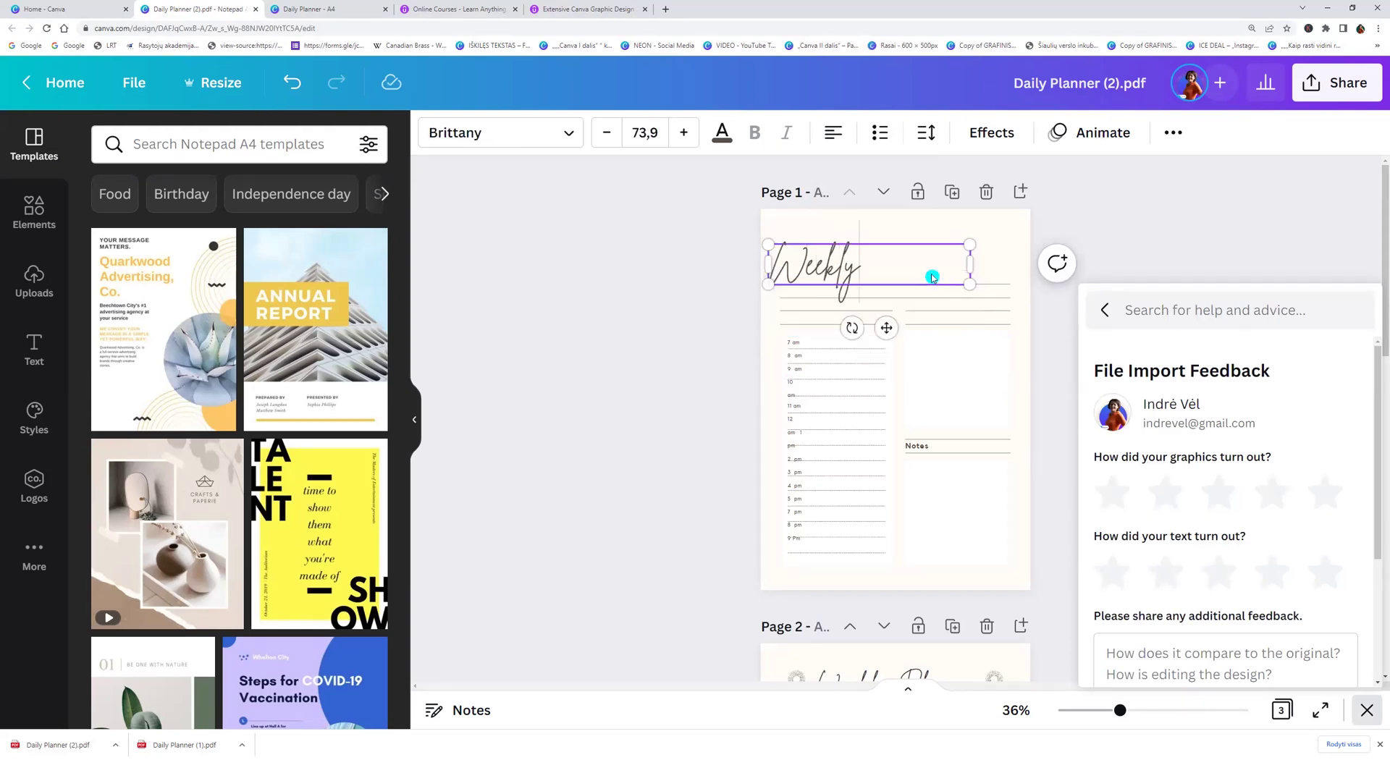
# Select the Notes and title text boxes, drag the Monday label down, and return Home.
pyautogui.scroll(-3, 921, 242)
pyautogui.click(920, 230)
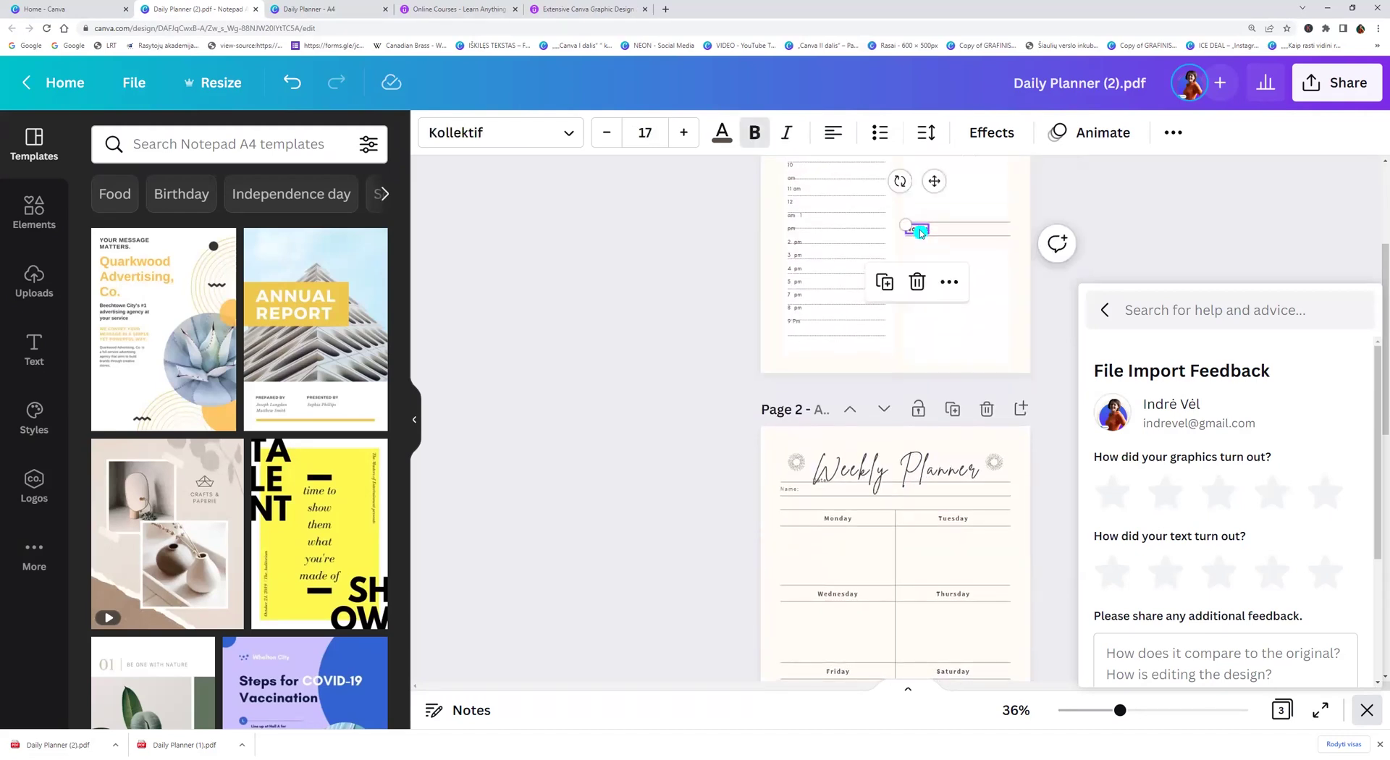
pyautogui.click(890, 470)
pyautogui.click(831, 524)
pyautogui.click(830, 523)
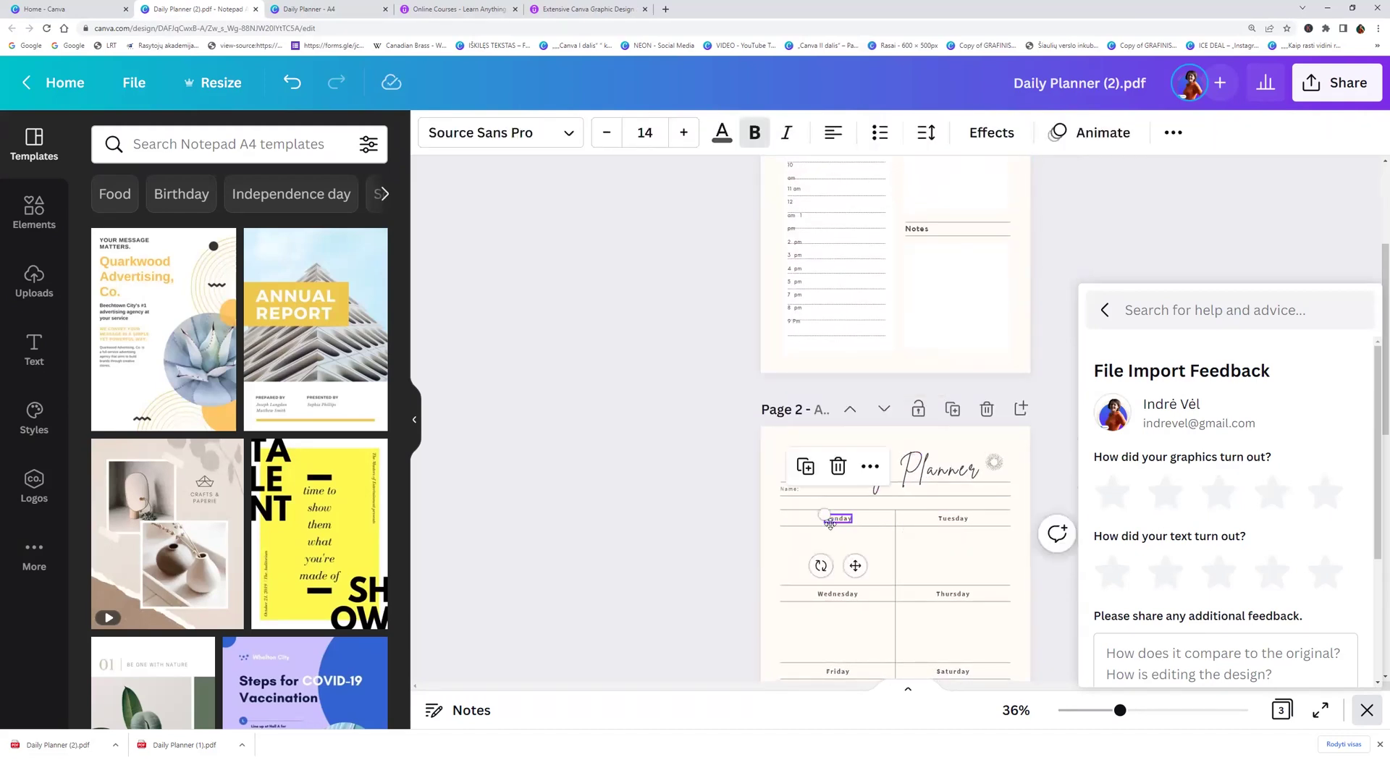
pyautogui.moveTo(831, 523); pyautogui.dragTo(829, 594)
pyautogui.scroll(-3, 872, 499)
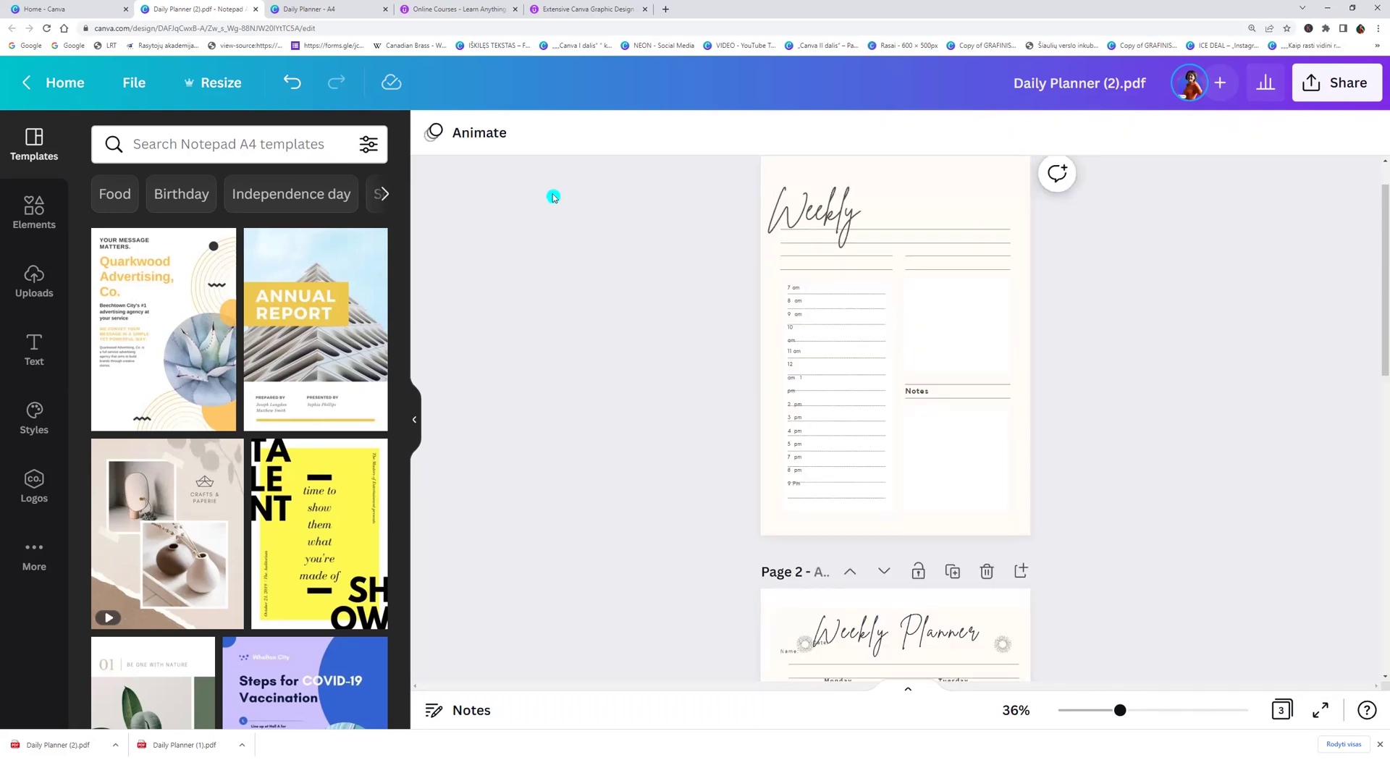
pyautogui.click(79, 9)
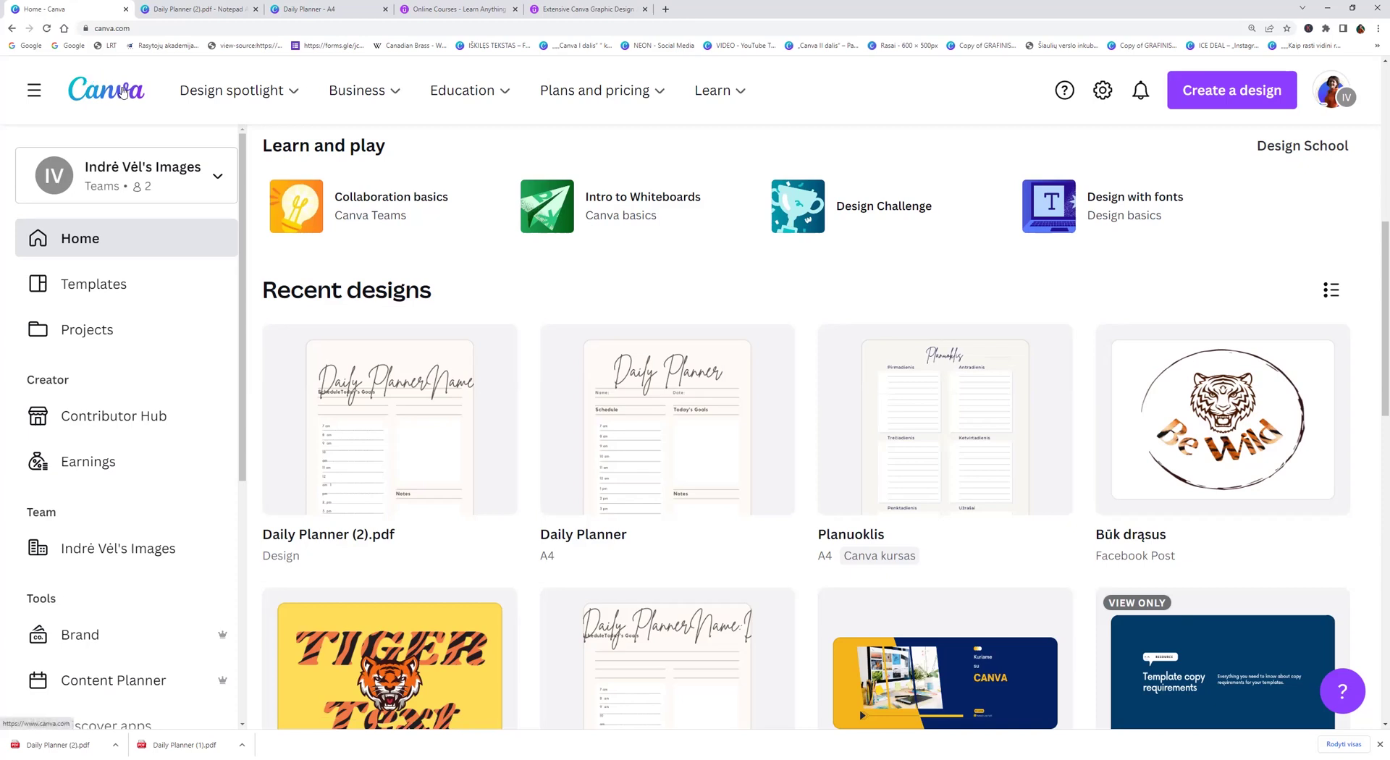
# Upload the flattened Daily Planner (1).pdf from the downloads folder into Canva.
pyautogui.scroll(5, 362, 268)
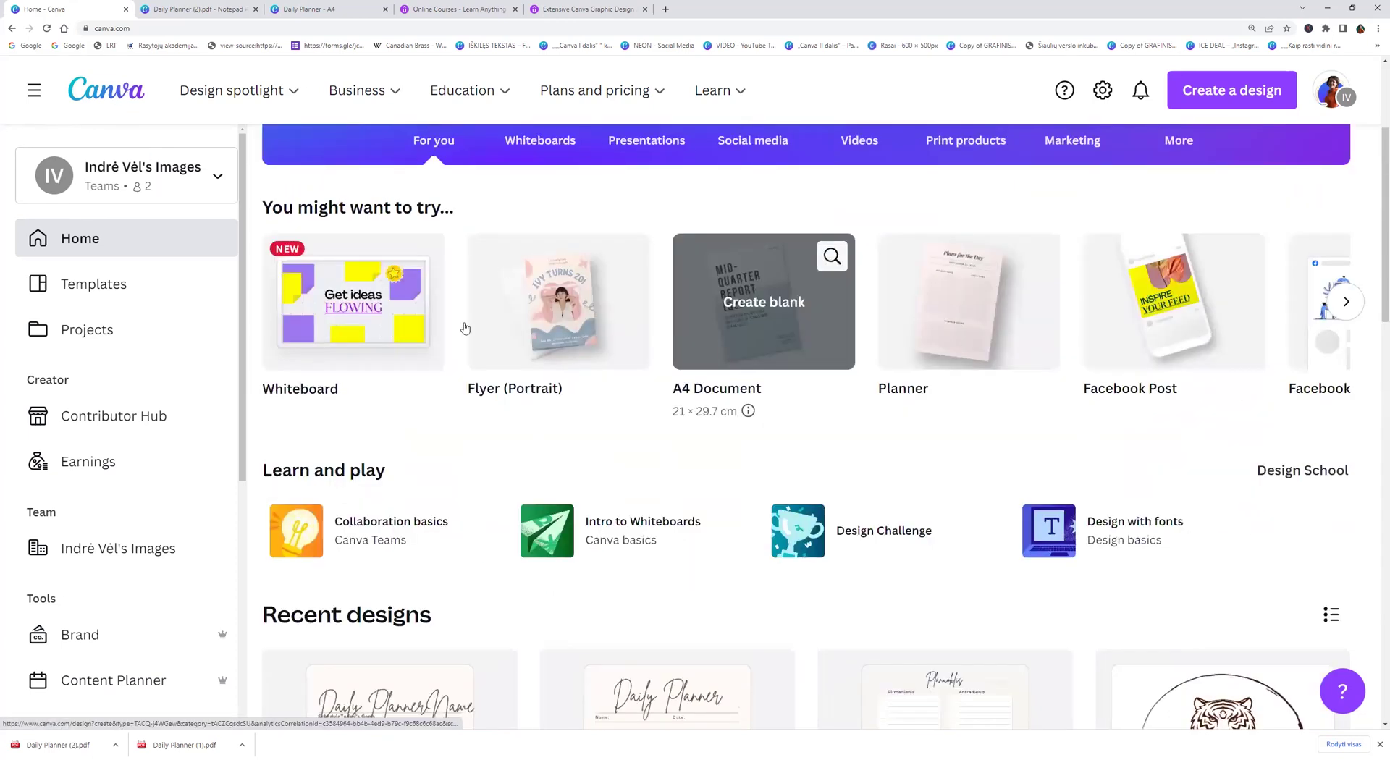
pyautogui.scroll(3, 466, 329)
pyautogui.click(1301, 182)
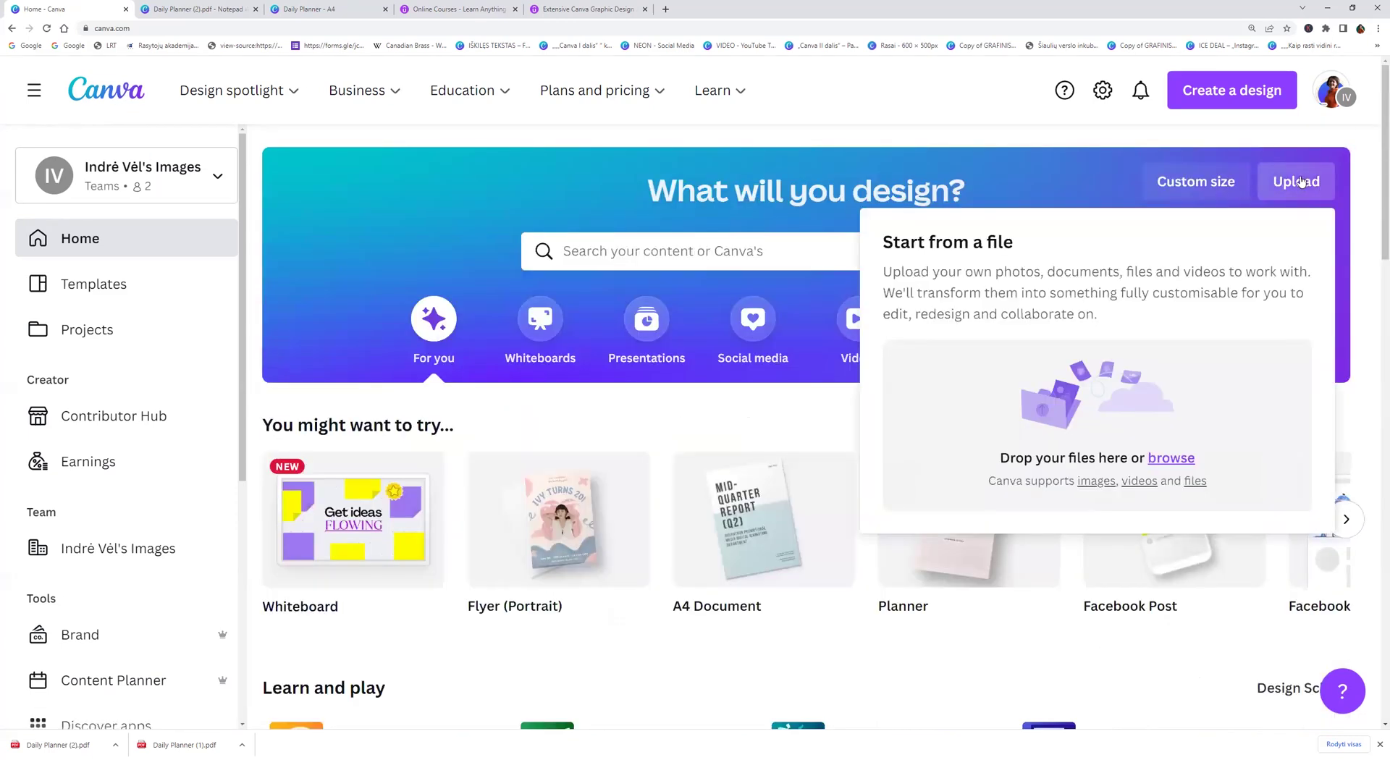
pyautogui.click(242, 744)
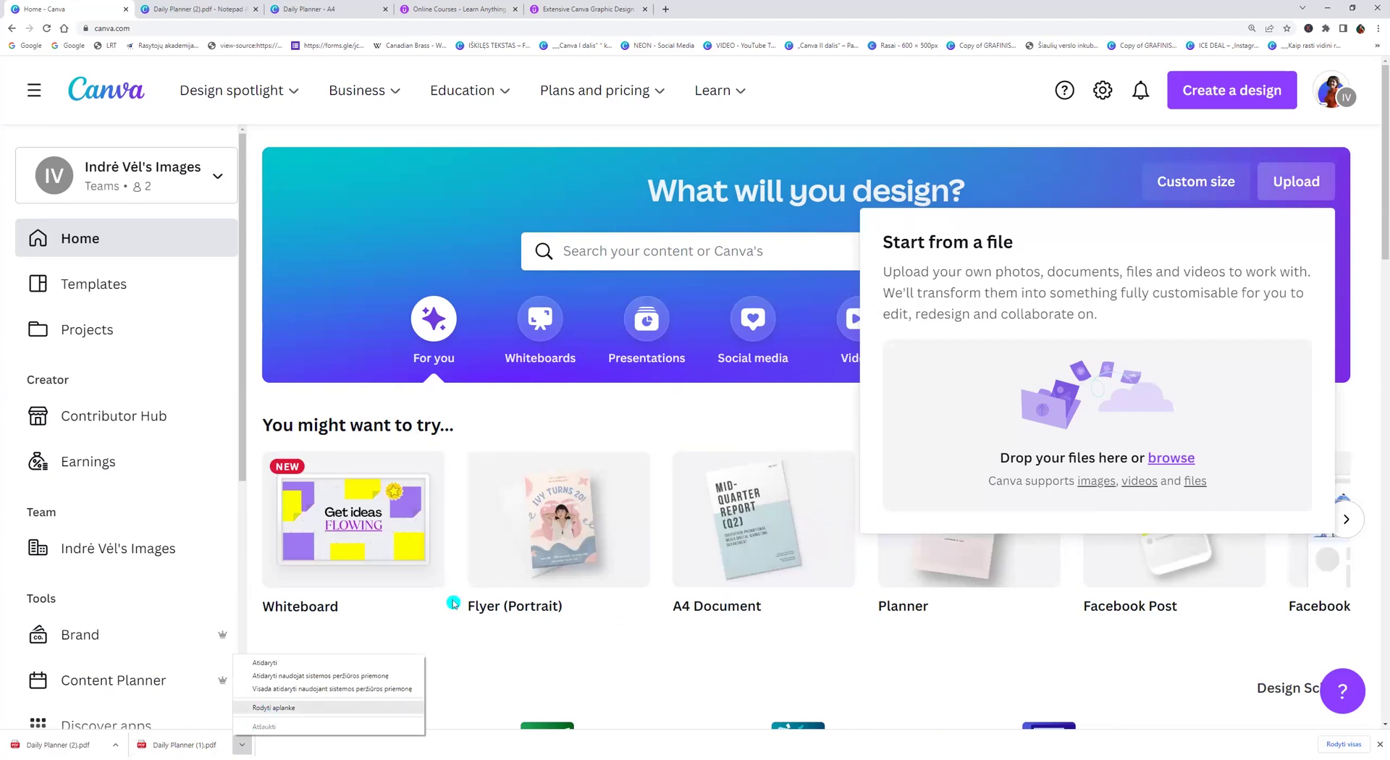
pyautogui.press('Return')
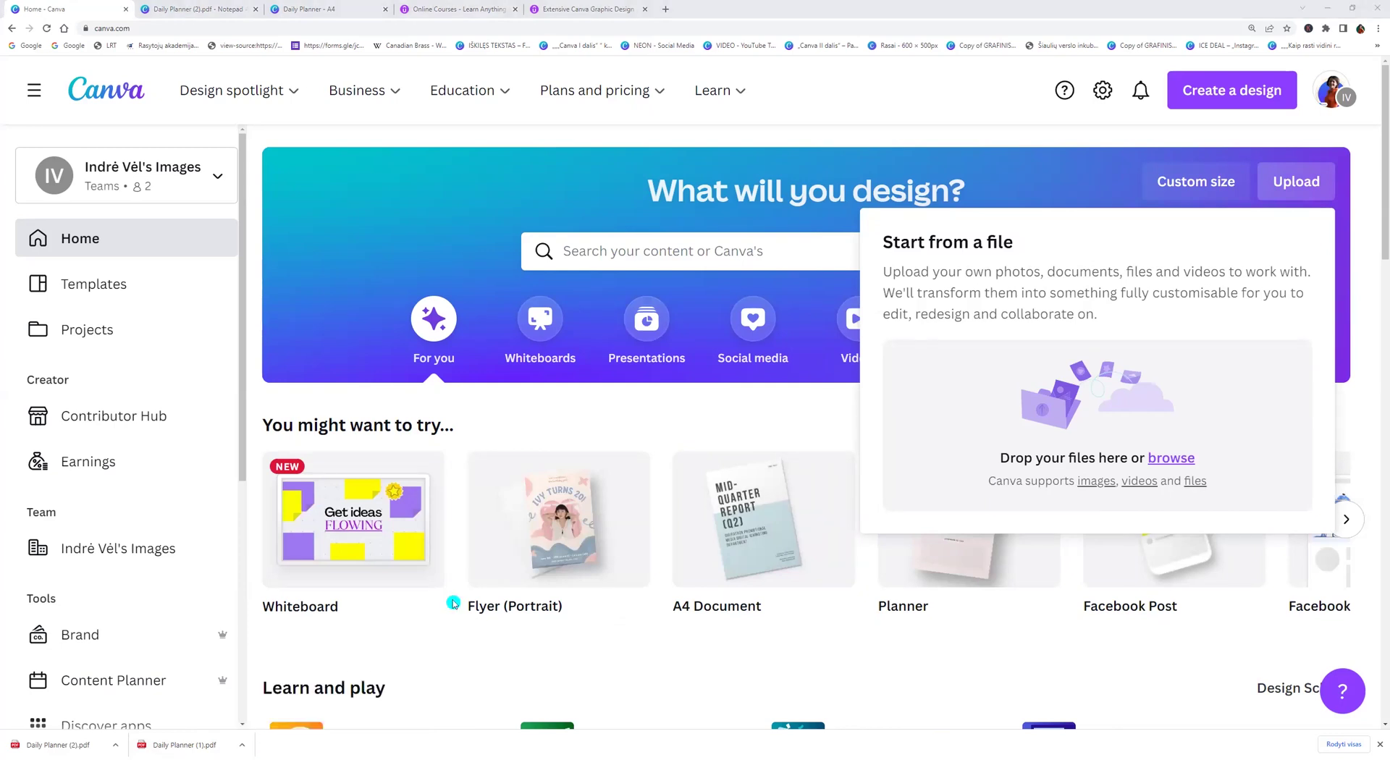
pyautogui.moveTo(453, 603); pyautogui.dragTo(453, 603)
pyautogui.scroll(-5, 471, 493)
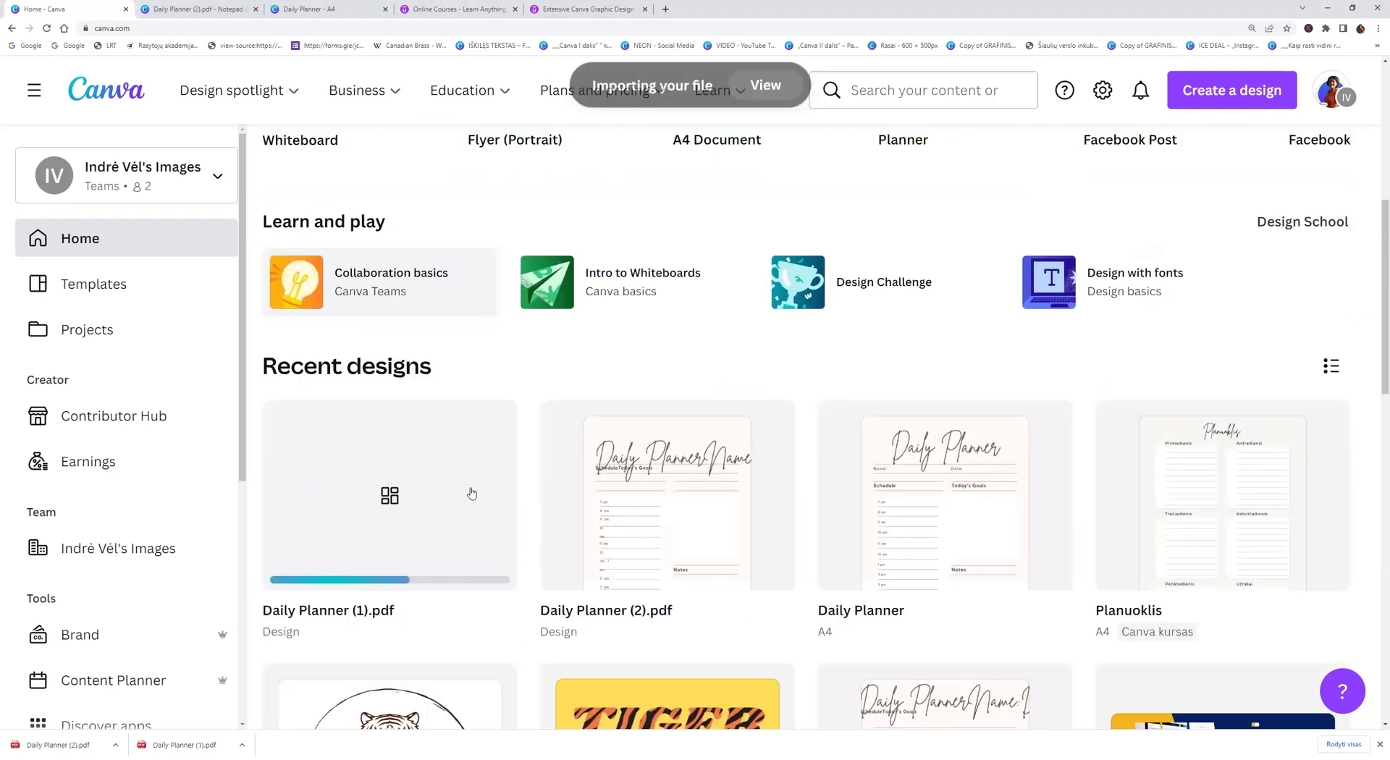
# Open Daily Planner (1).pdf and show page 1 is one image, cropping and enlarging it to fill the page.
pyautogui.click(362, 479)
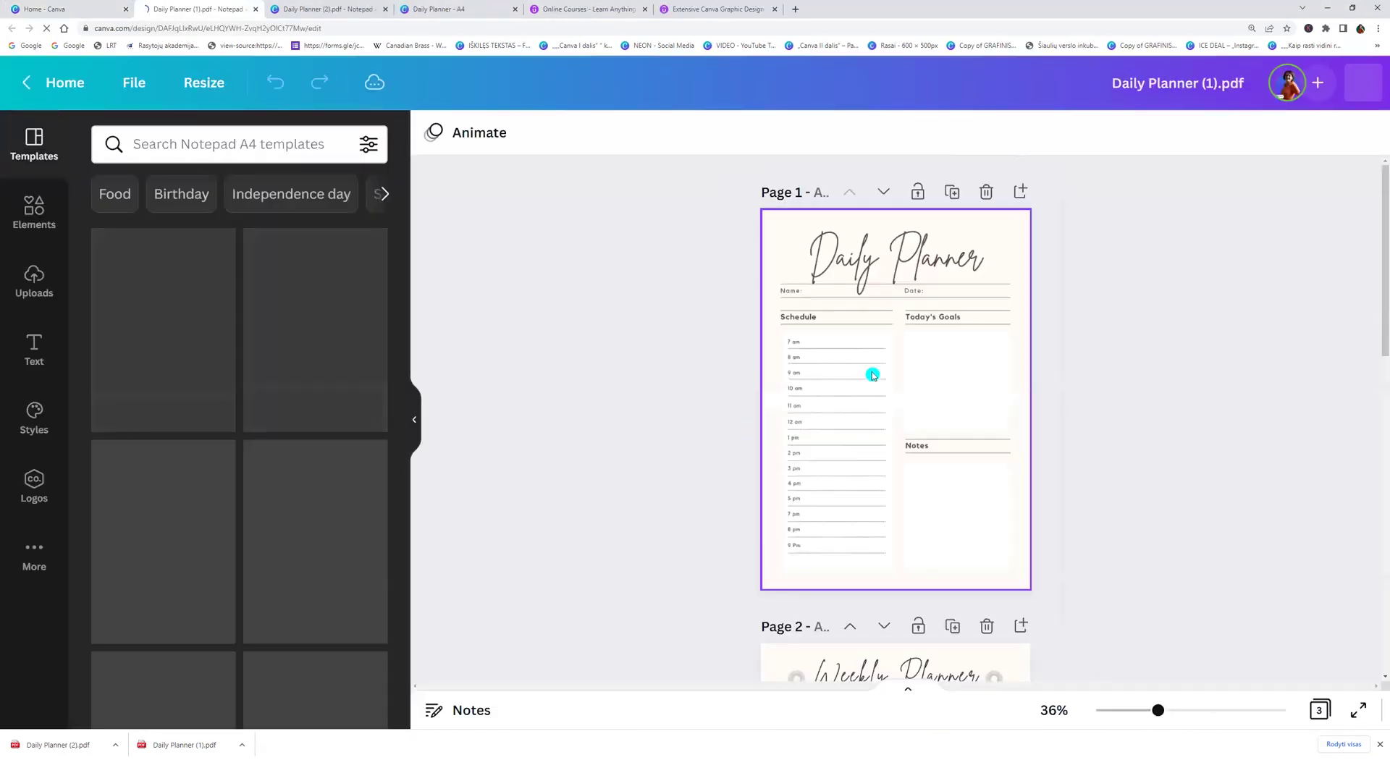
pyautogui.moveTo(872, 374)
pyautogui.mouseDown()
pyautogui.moveTo(925, 349)
pyautogui.moveTo(826, 386)
pyautogui.moveTo(889, 371)
pyautogui.moveTo(875, 376)
pyautogui.mouseUp()
pyautogui.doubleClick(836, 255)
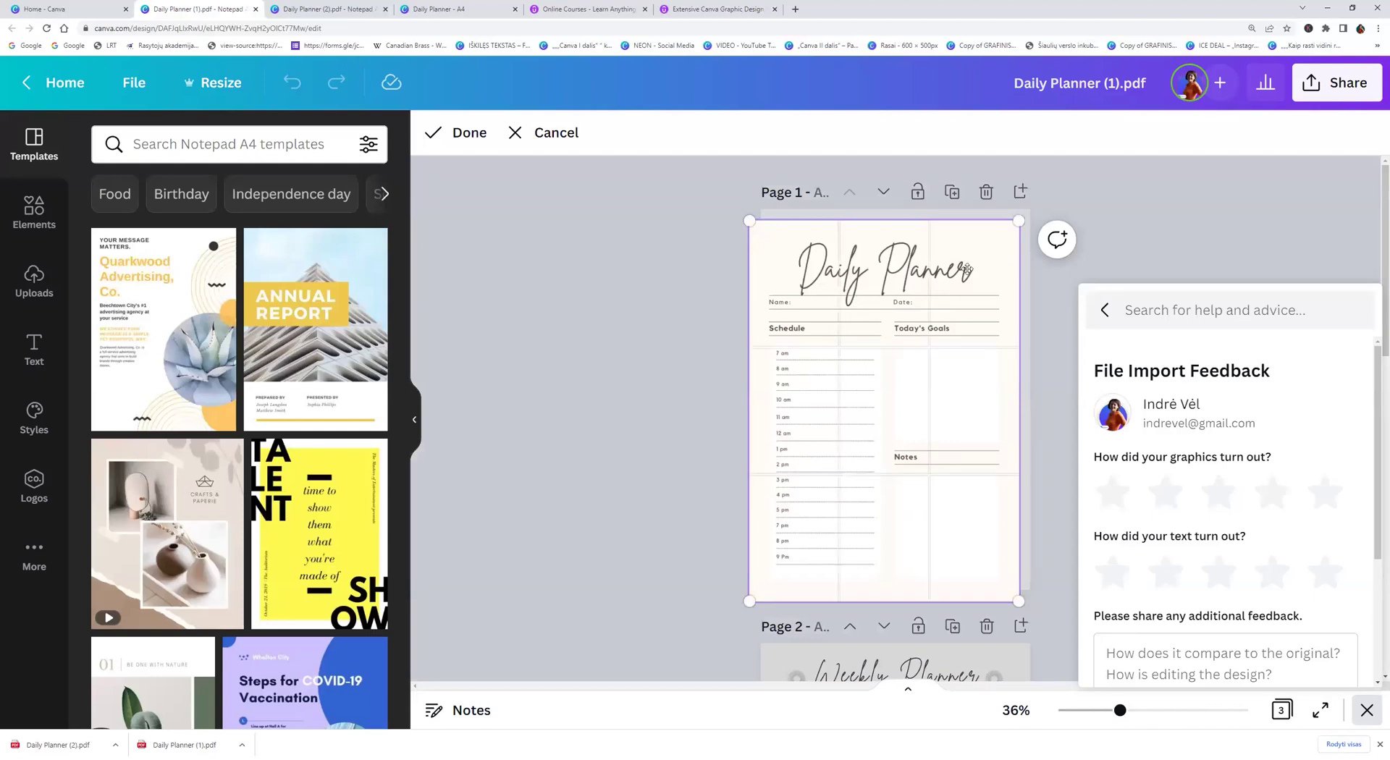
pyautogui.click(1034, 224)
pyautogui.moveTo(1017, 221)
pyautogui.mouseDown()
pyautogui.moveTo(912, 301)
pyautogui.moveTo(909, 329)
pyautogui.moveTo(1042, 186)
pyautogui.moveTo(1063, 258)
pyautogui.moveTo(1028, 217)
pyautogui.mouseUp()
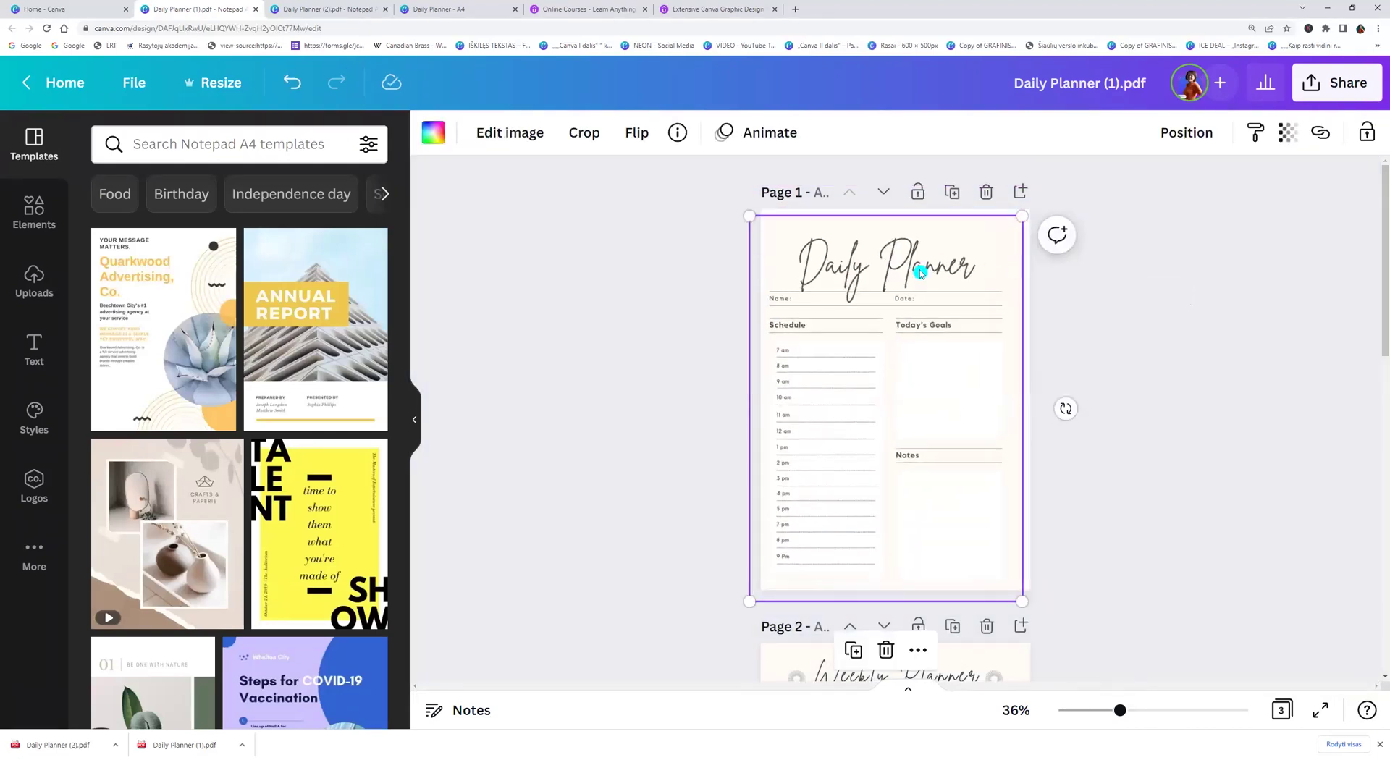
pyautogui.doubleClick(920, 273)
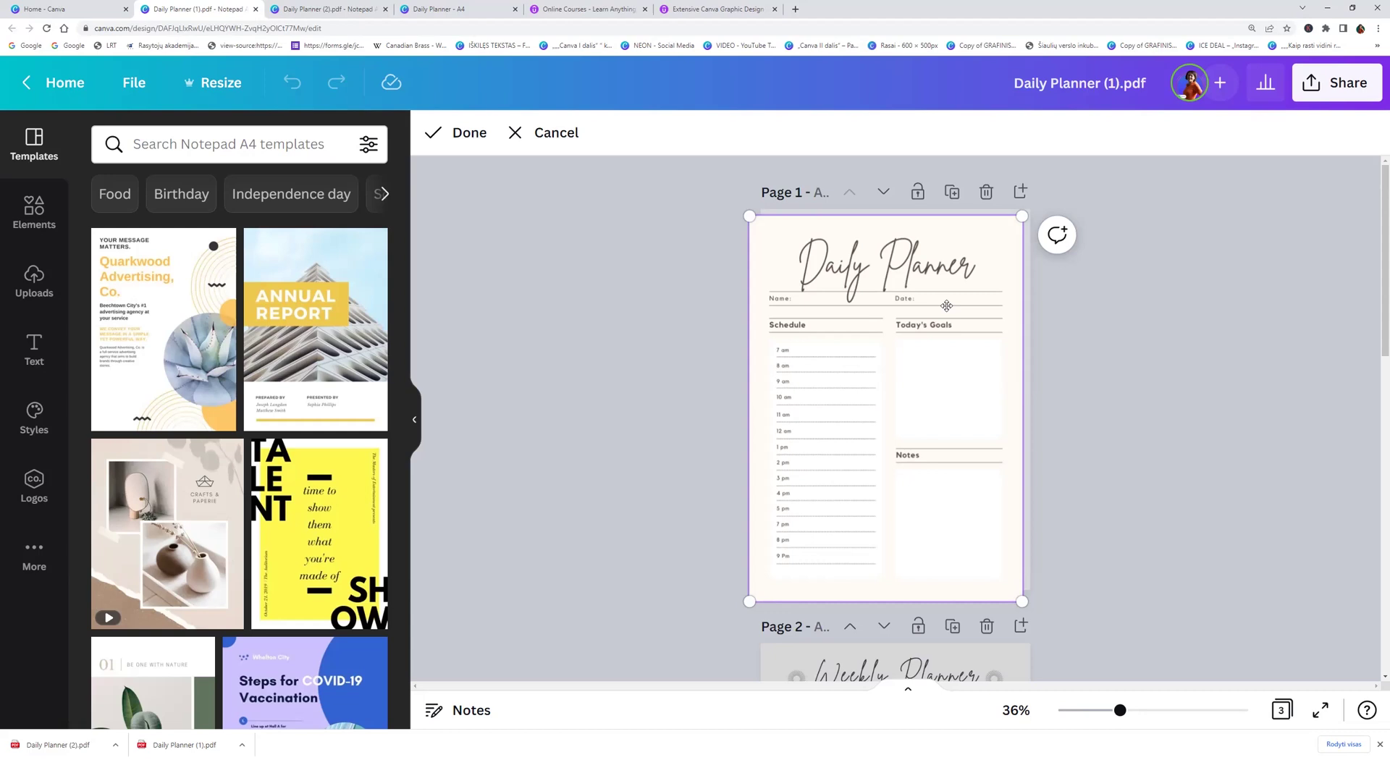
pyautogui.click(626, 349)
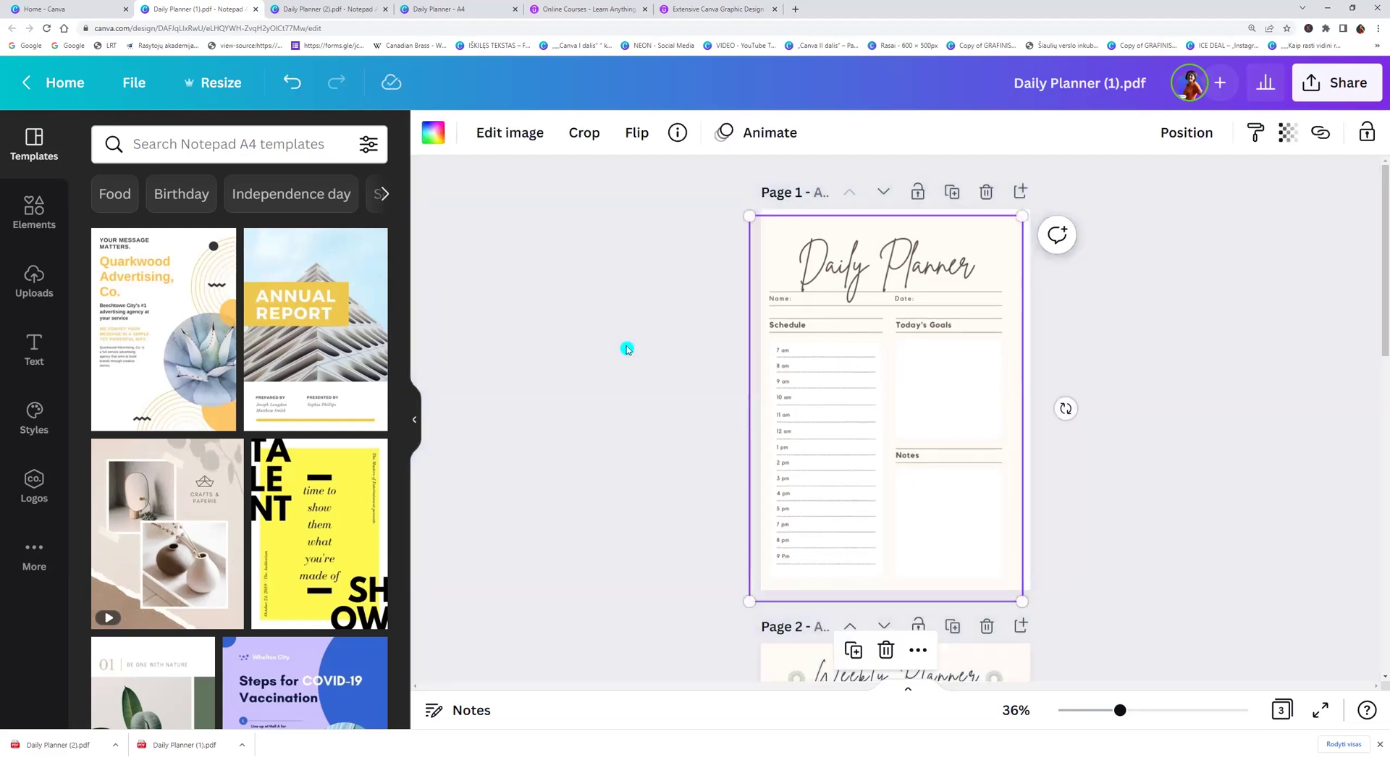
# Open and dismiss the Download options, then go to the Udemy search results.
pyautogui.click(1347, 82)
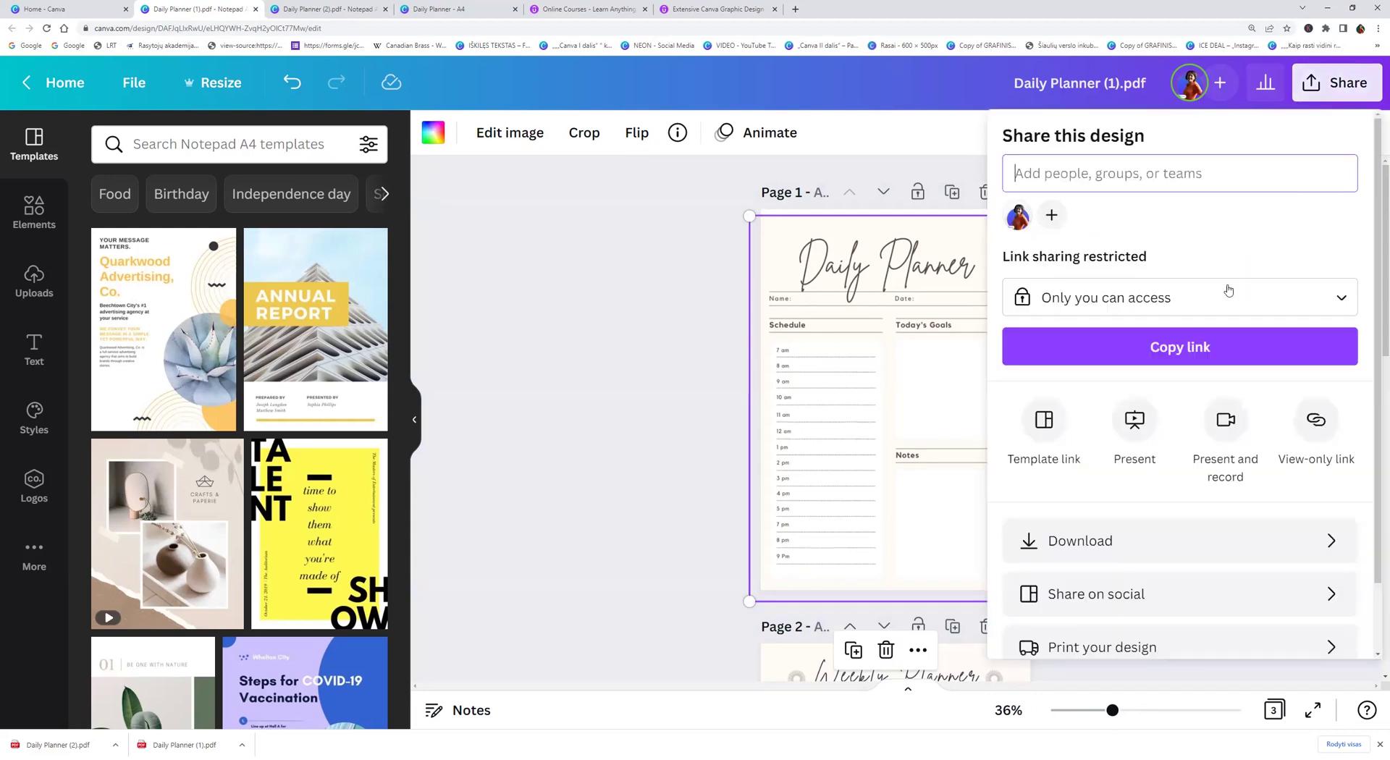
pyautogui.click(1063, 541)
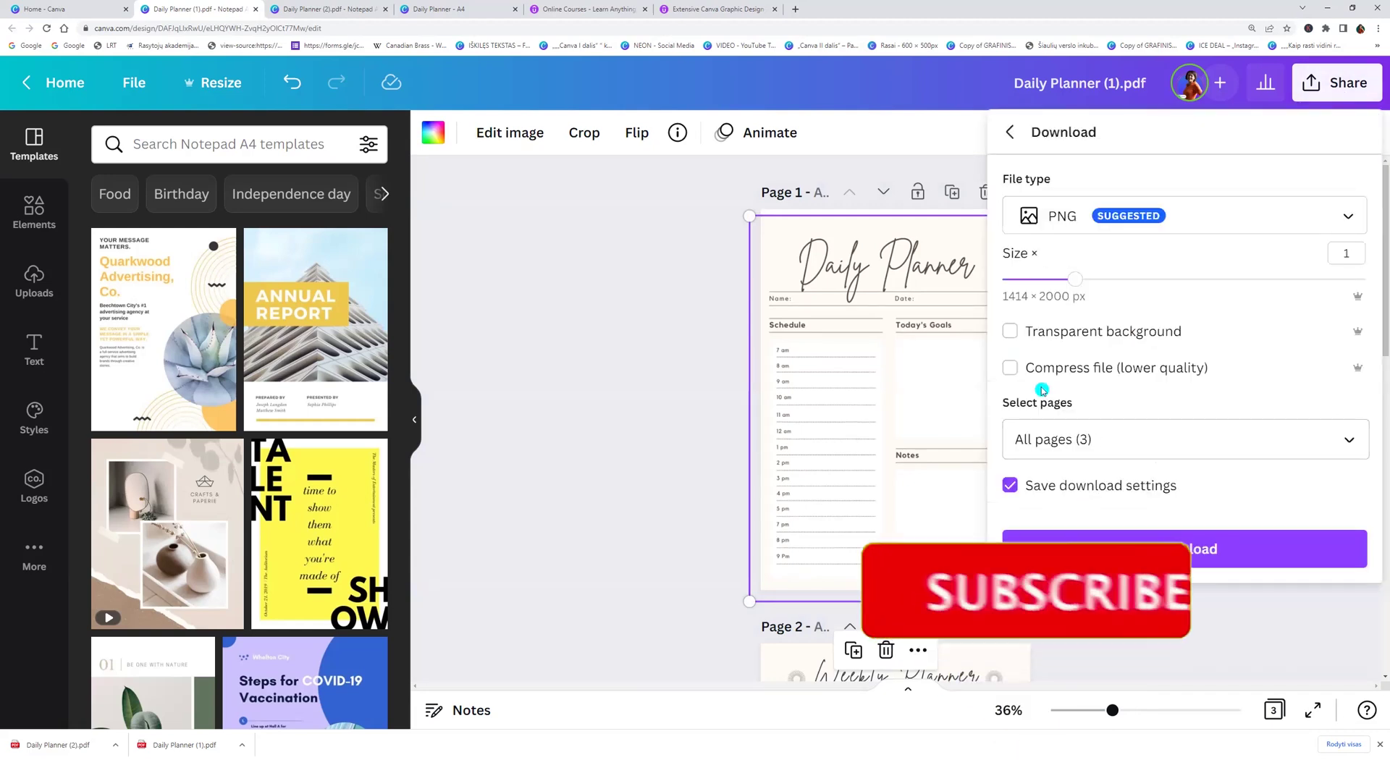
pyautogui.click(648, 321)
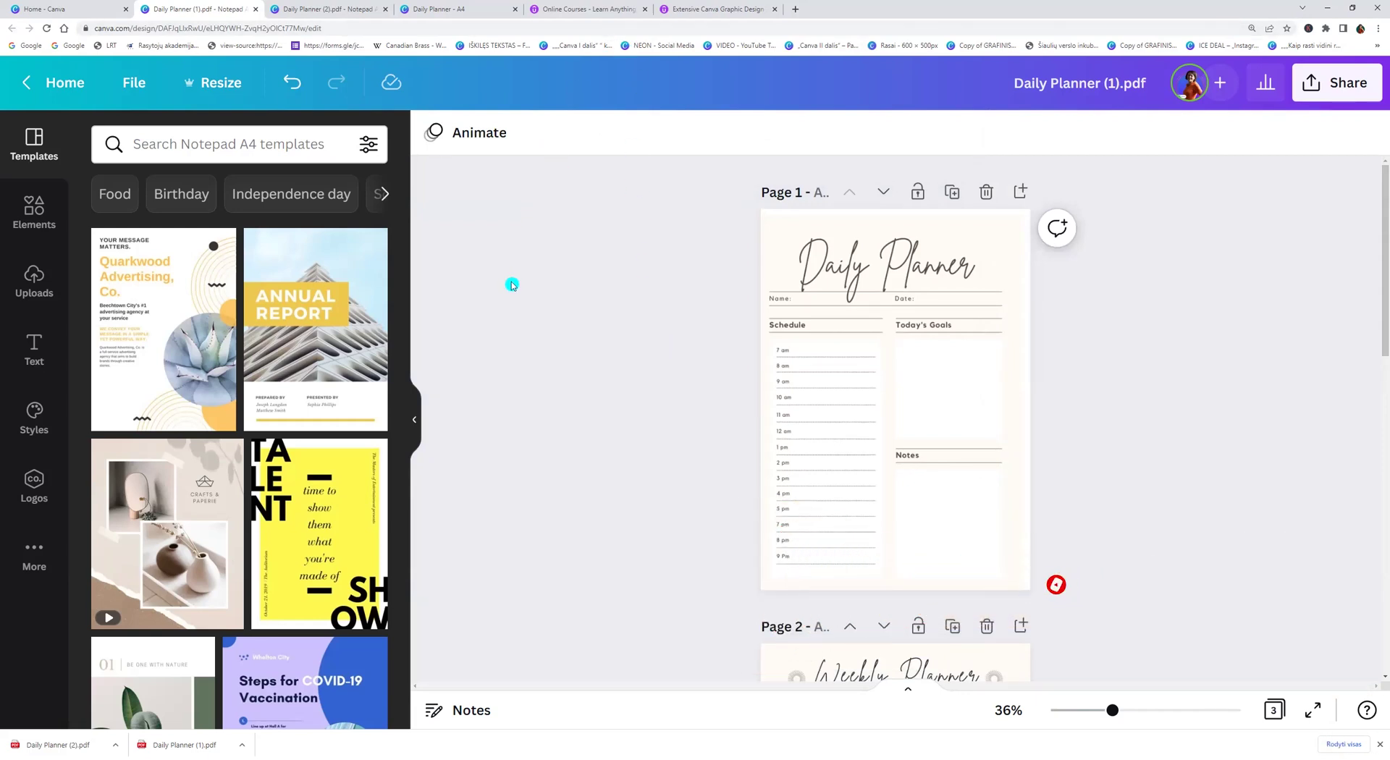
pyautogui.click(578, 9)
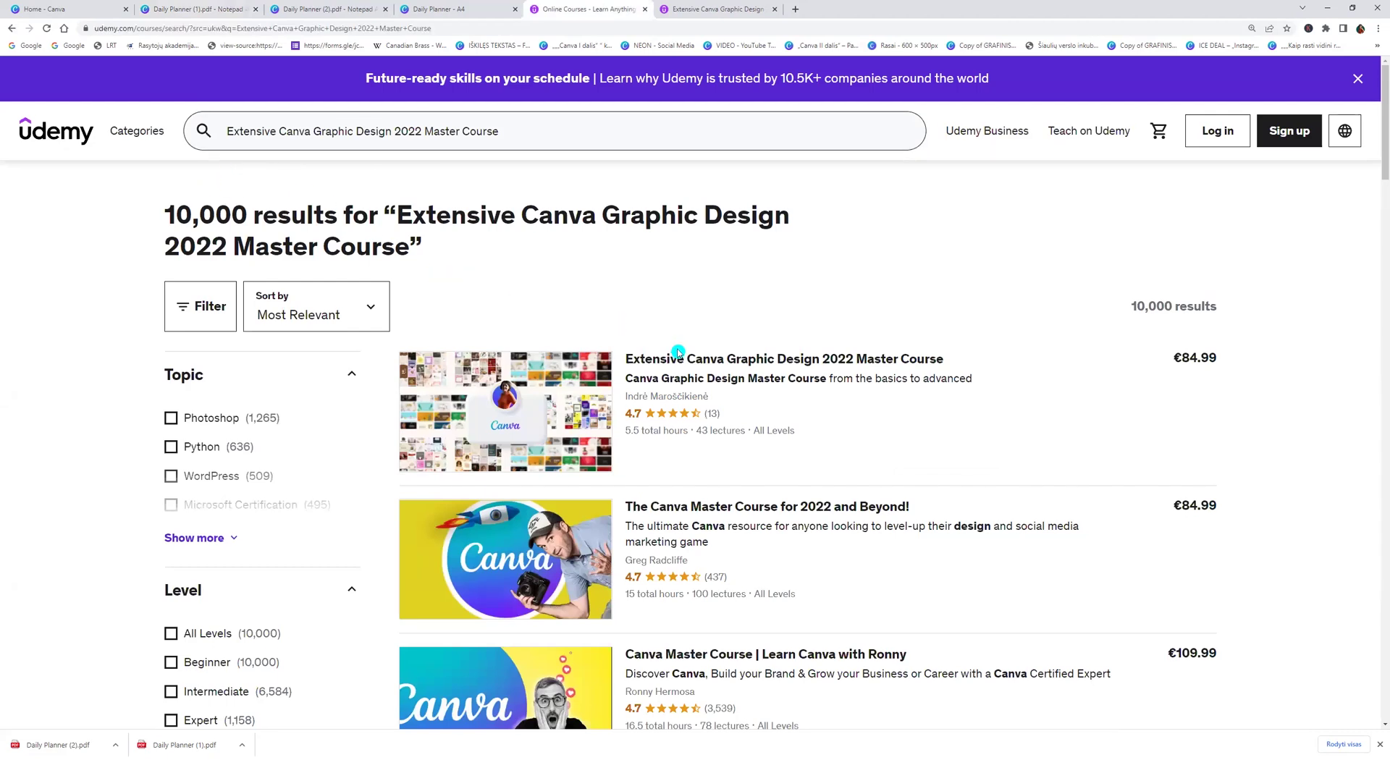
# Show the Extensive Canva Graphic Design 2022 Master Course page priced €12.99 with coupon.
pyautogui.moveTo(678, 355)
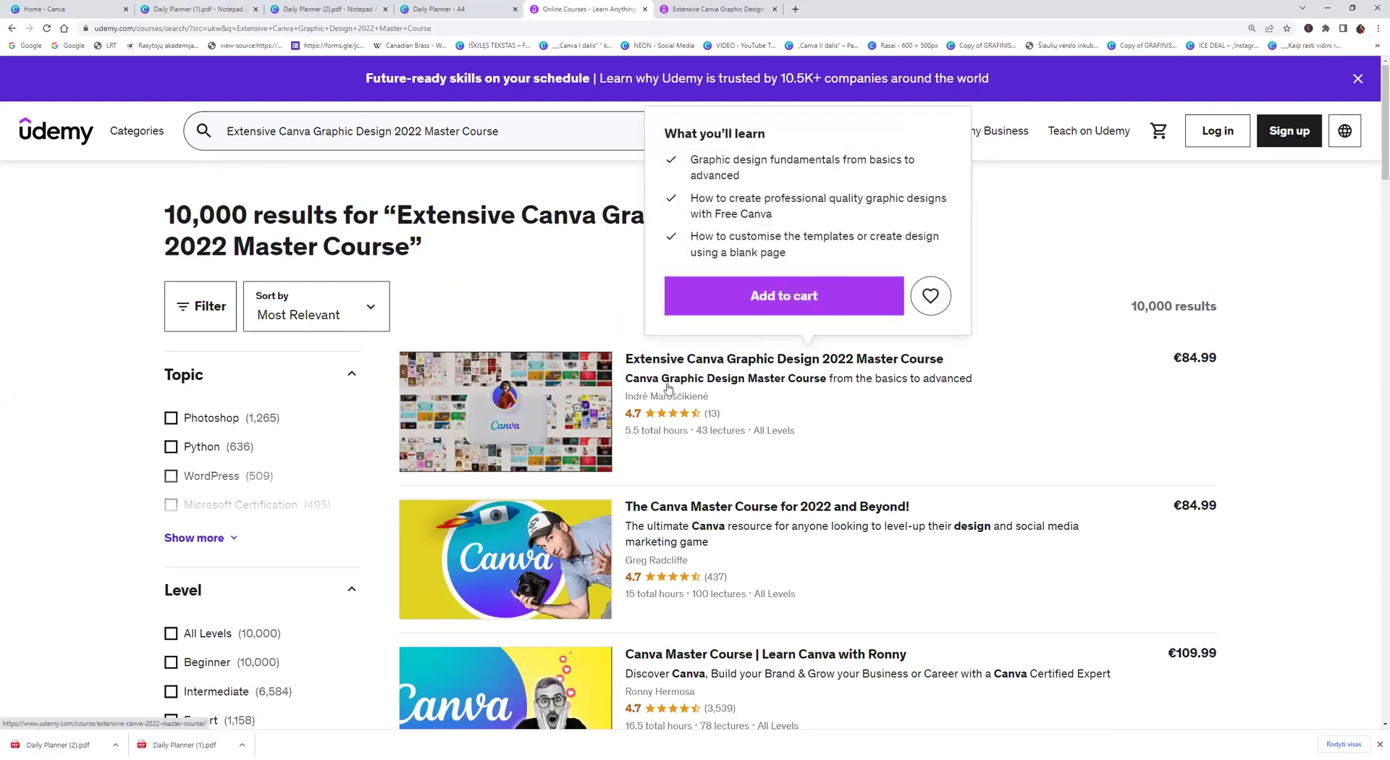
pyautogui.click(1106, 351)
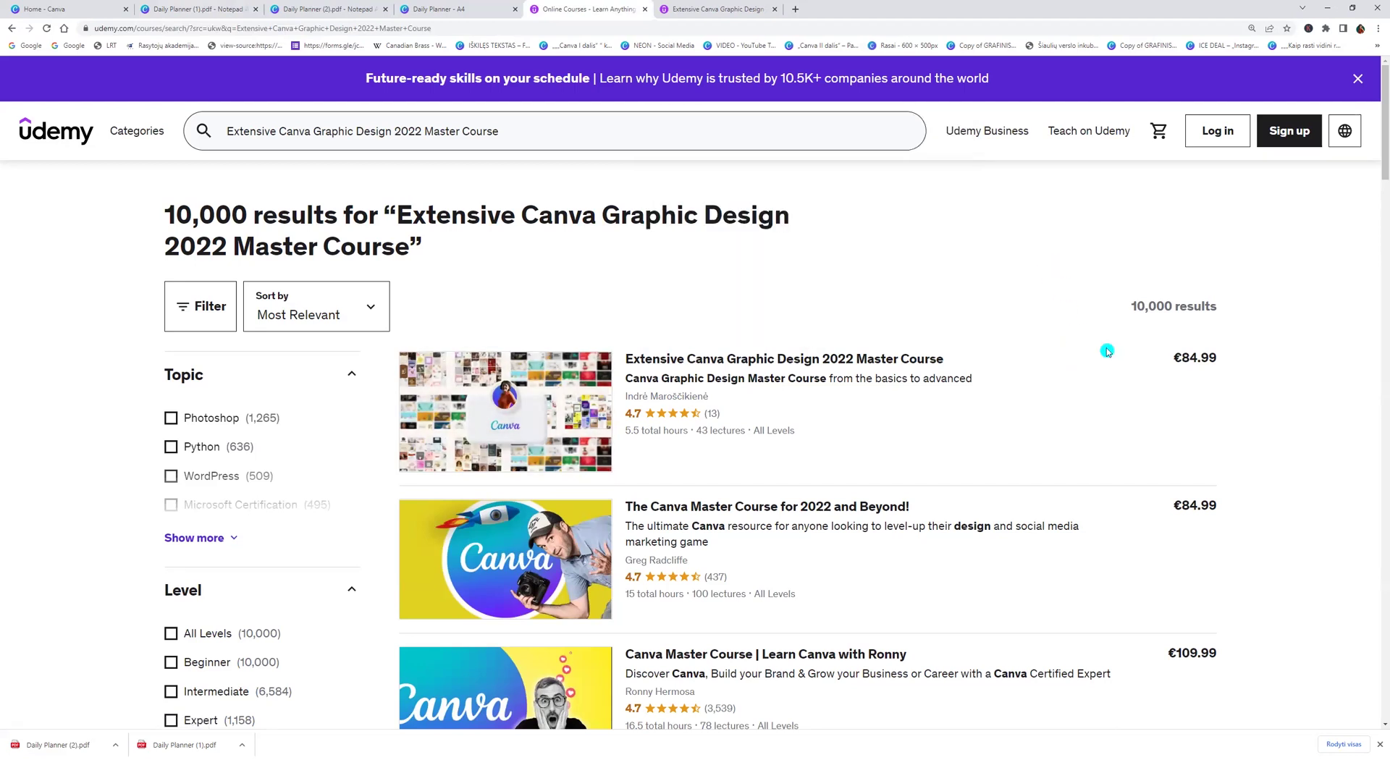
pyautogui.click(743, 8)
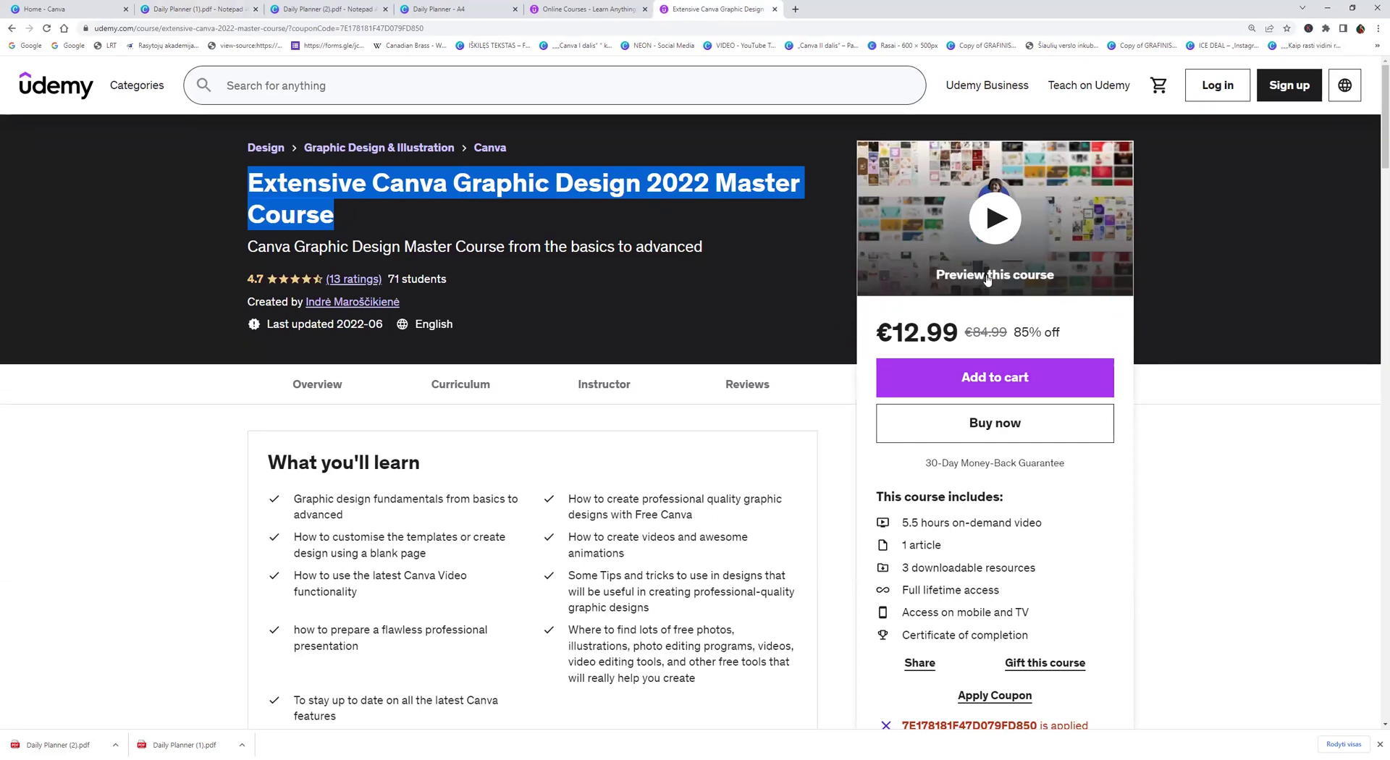
pyautogui.click(844, 308)
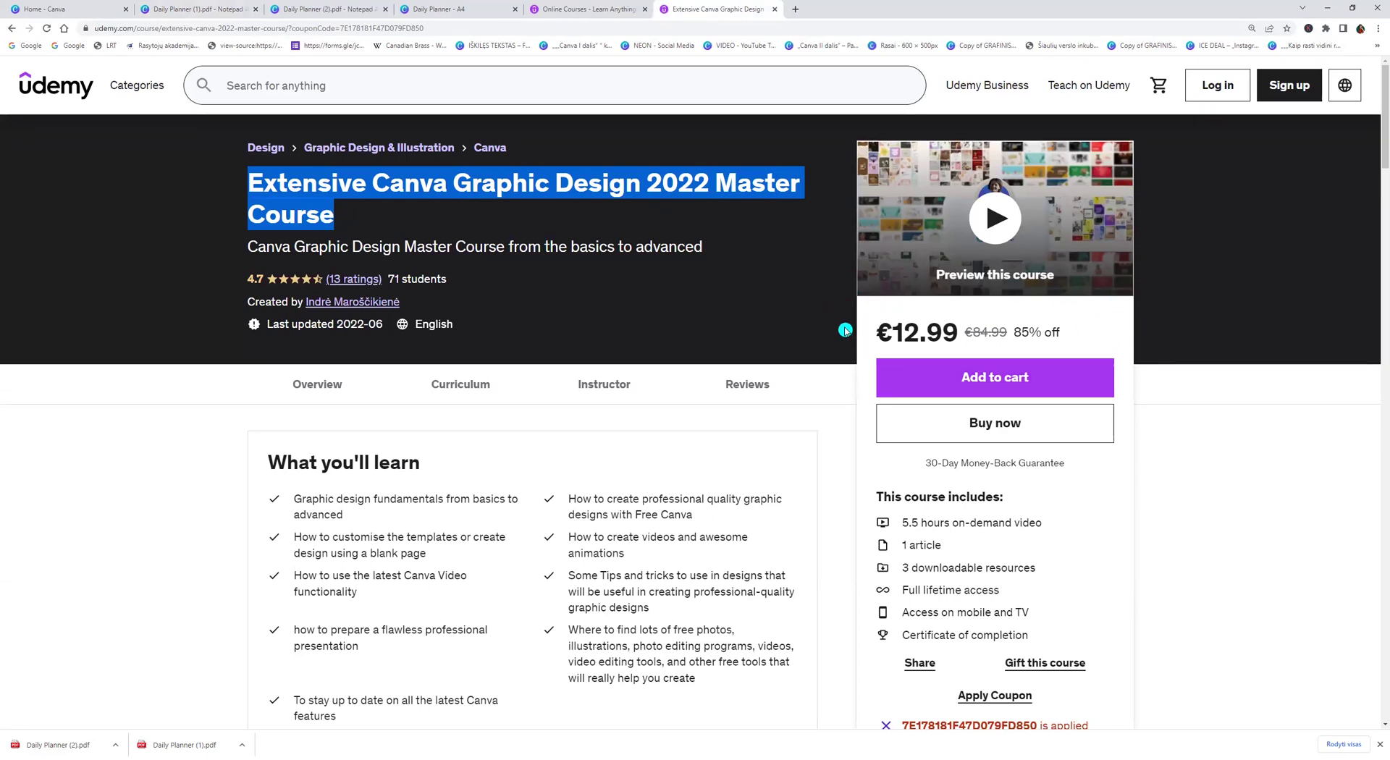